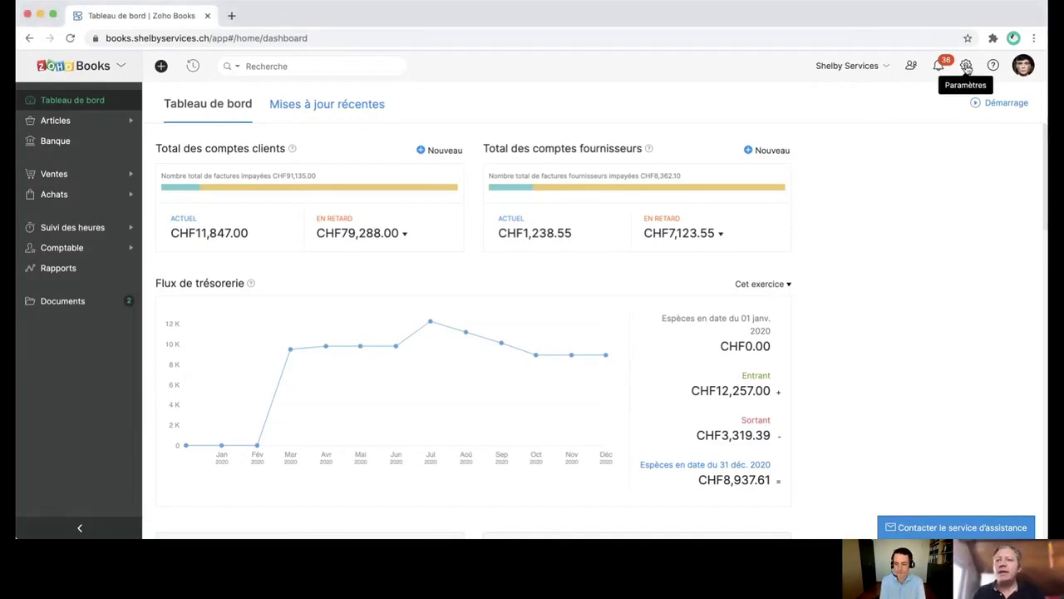
# Step: Add a new tax named TVA 2.5 with a rate of 2.5% in the organisation's tax settings
pyautogui.click(966, 68)
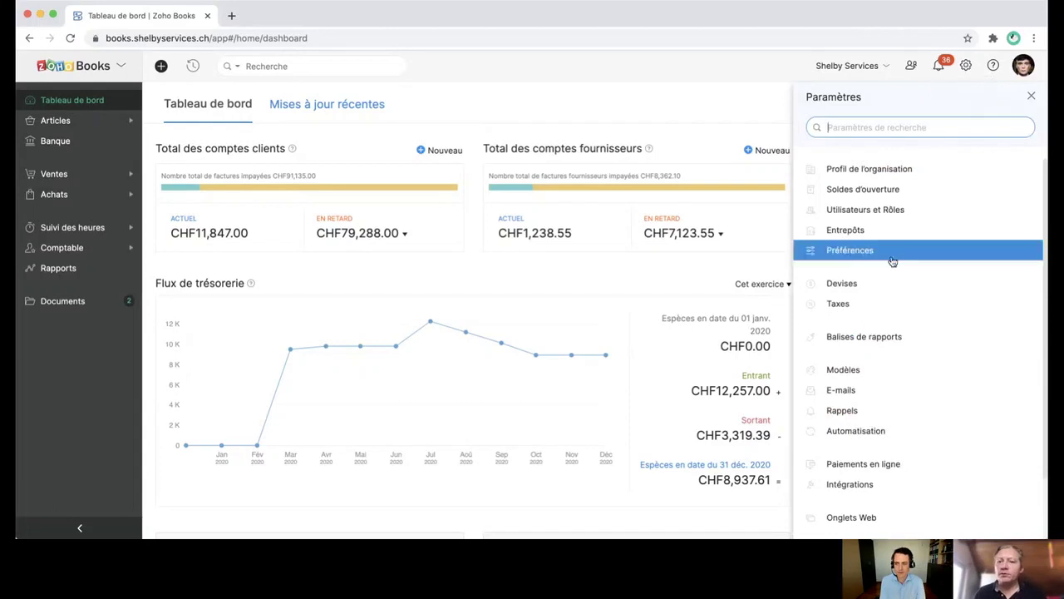
pyautogui.click(854, 306)
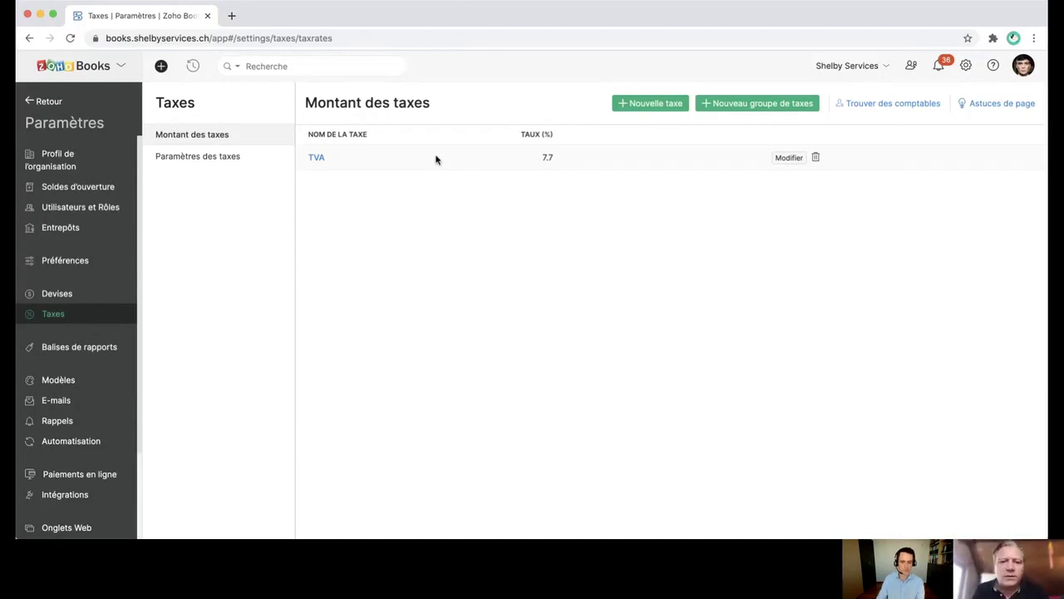
pyautogui.click(645, 108)
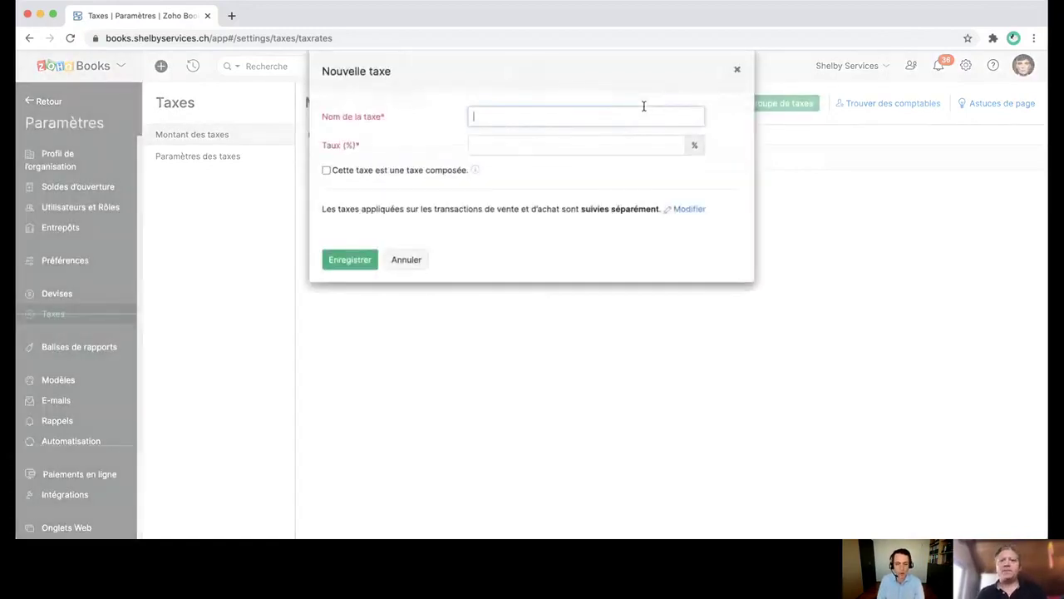
pyautogui.write('TVAC')
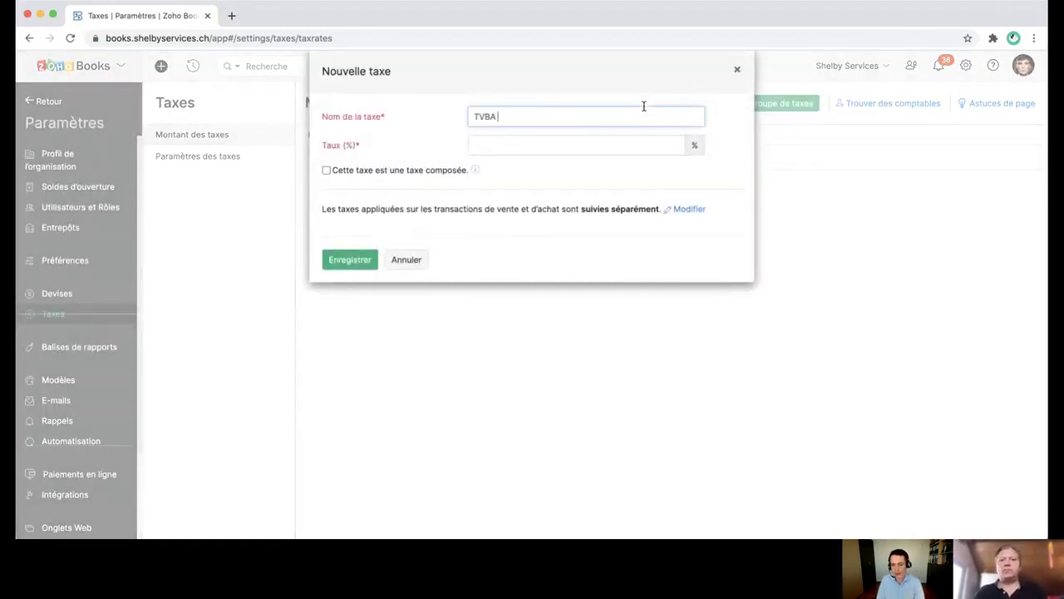
pyautogui.press('BackSpace')
pyautogui.press('BackSpace')
pyautogui.write('A')
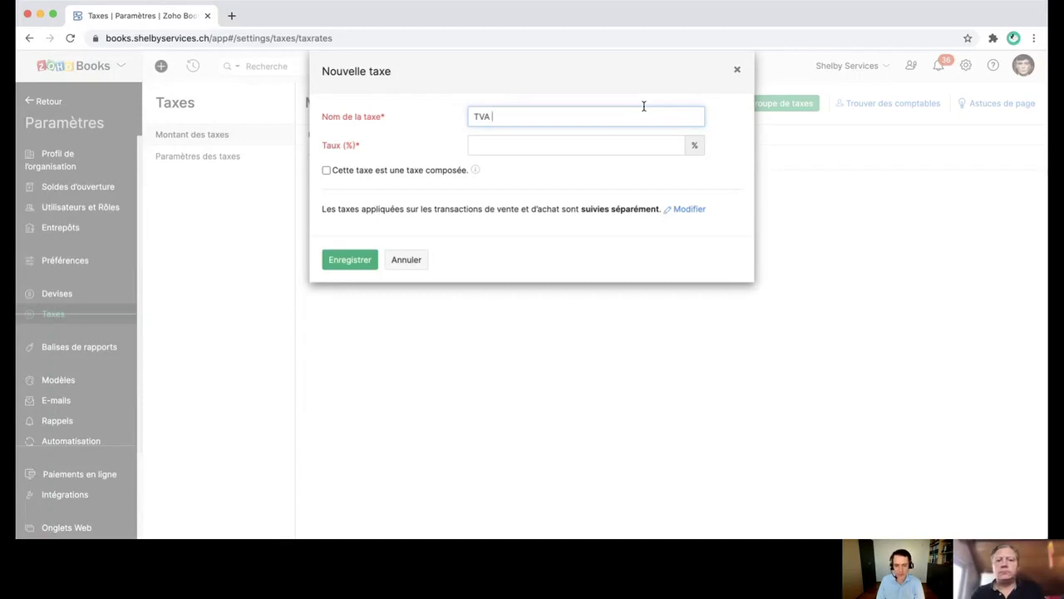
pyautogui.write('2.')
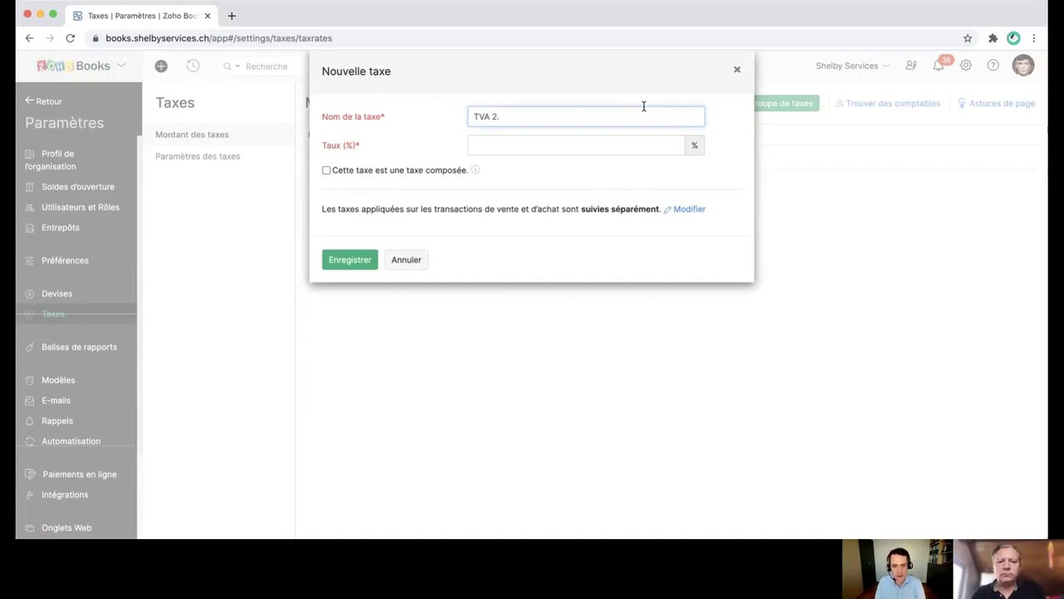
pyautogui.write('5')
pyautogui.press('Tab')
pyautogui.write('2.5')
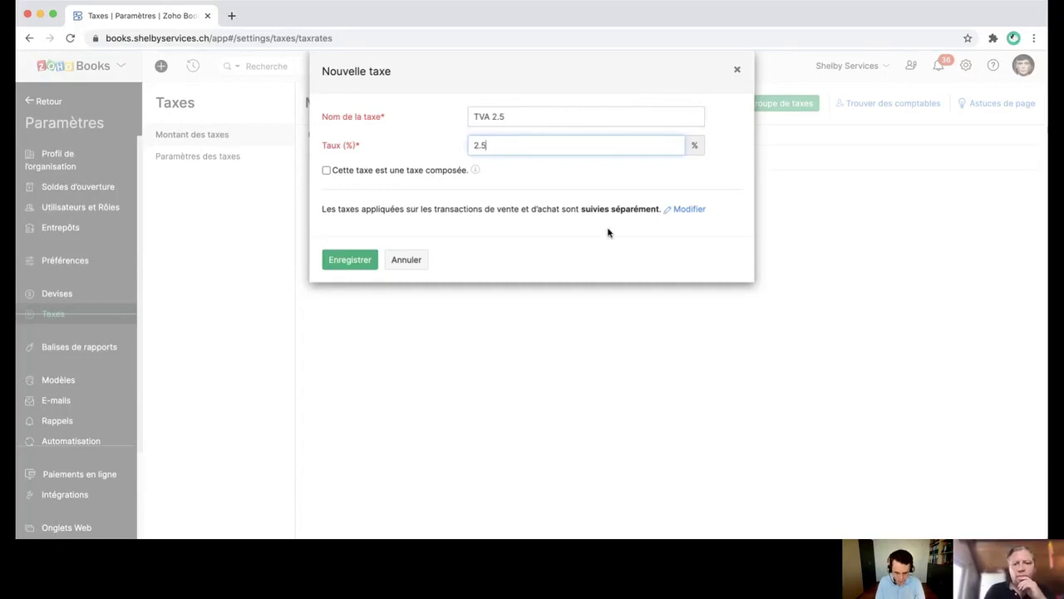
pyautogui.click(355, 260)
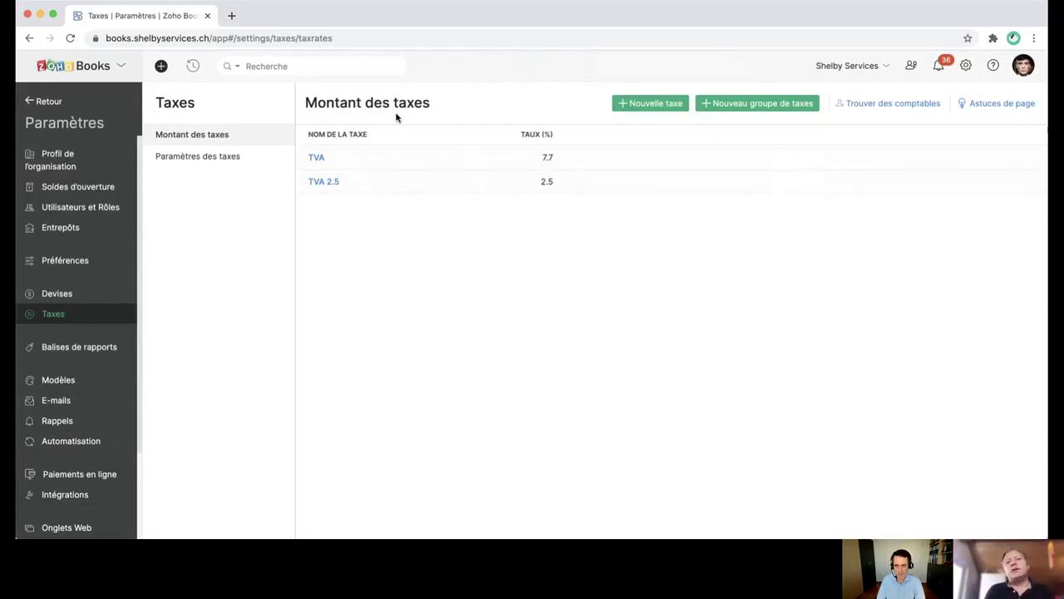
# Step: Review the tax transaction tracking settings and the list of tax rates, and return to the dashboard
pyautogui.click(204, 157)
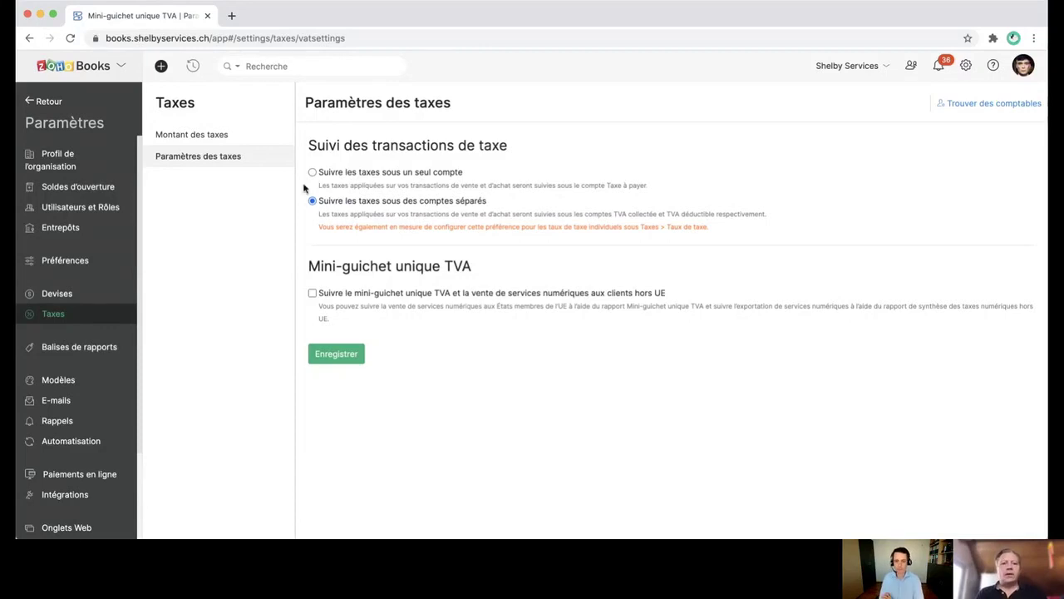
pyautogui.click(208, 135)
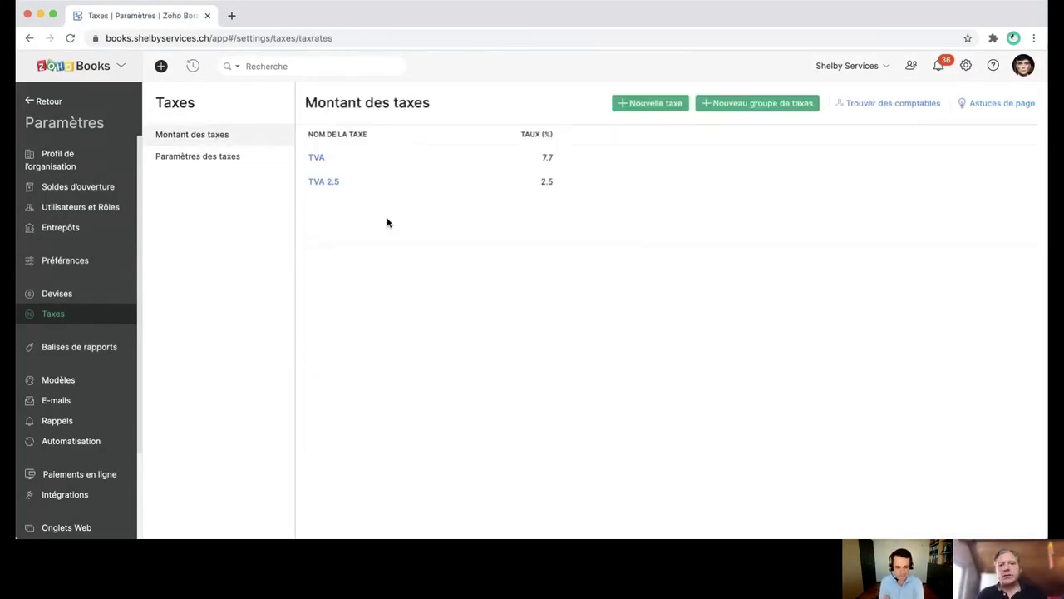
pyautogui.click(47, 104)
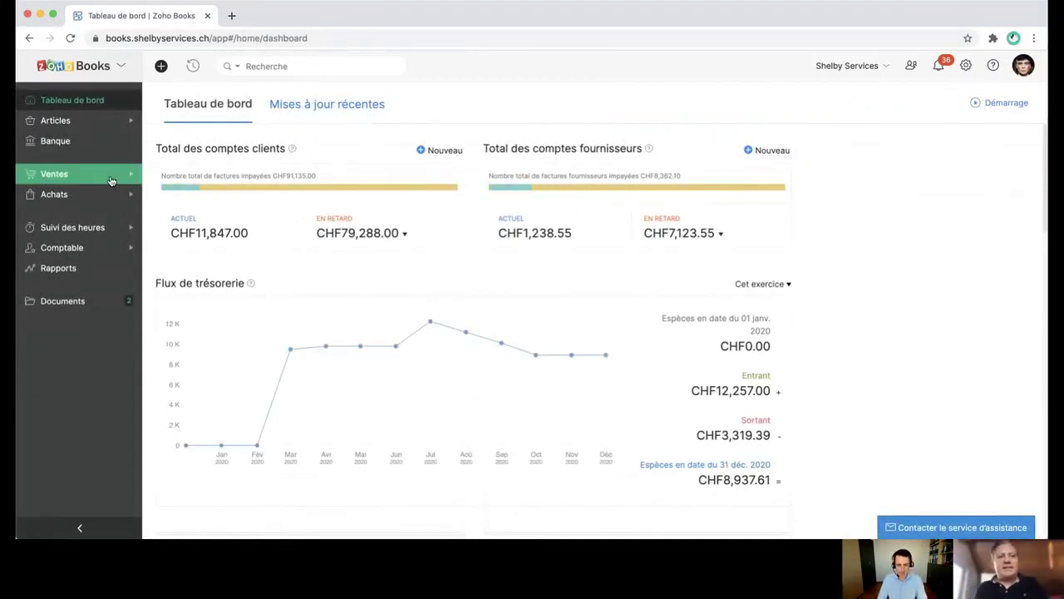
# Step: Open sales invoice INV-000012 for editing, check the tax applied to its Consulting service line, and save the invoice
pyautogui.click(110, 177)
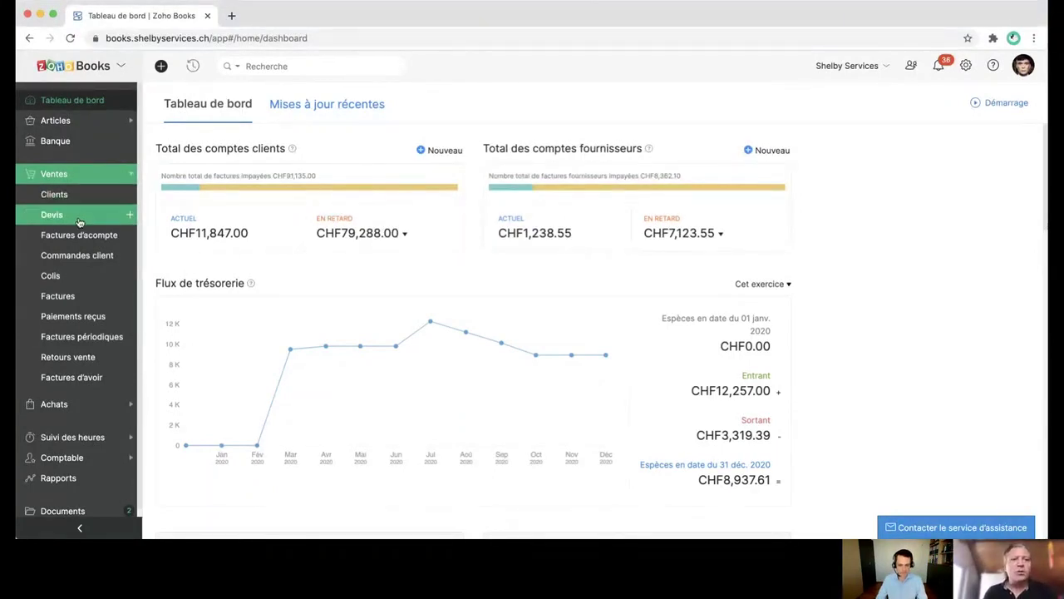
pyautogui.click(85, 295)
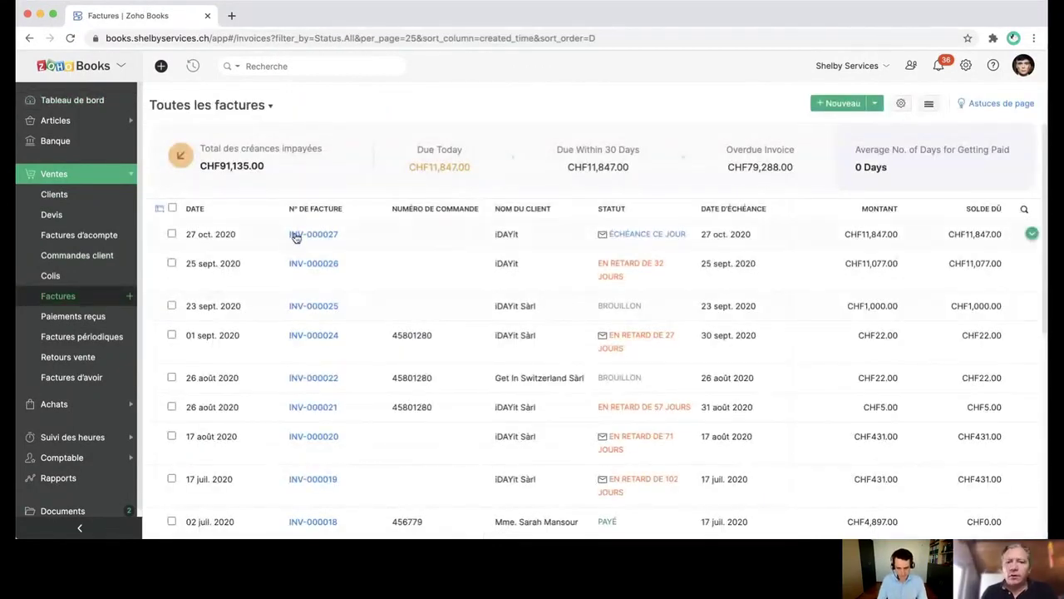
pyautogui.scroll(-5, 376, 424)
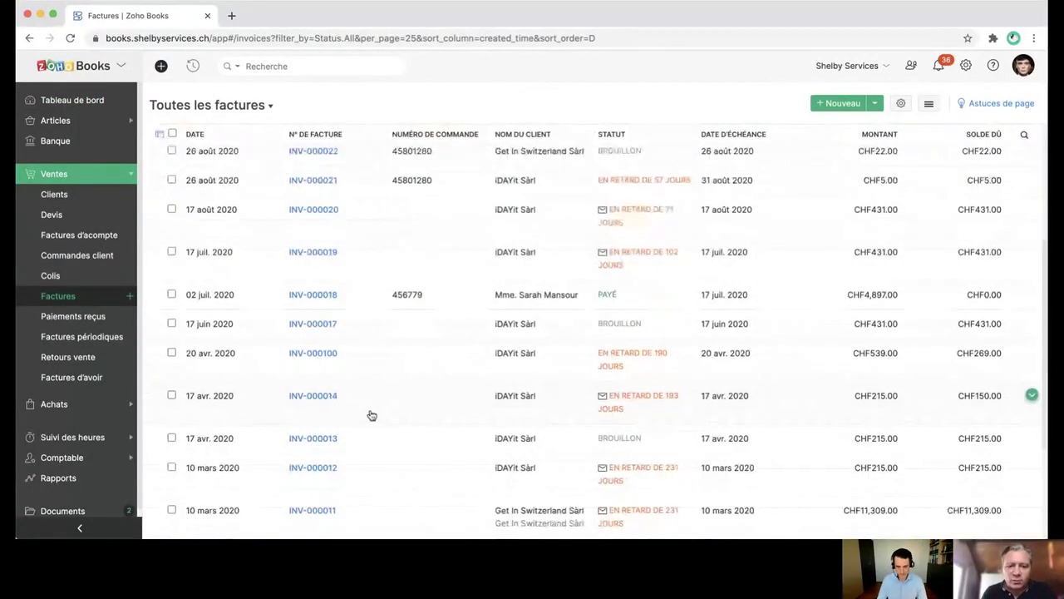
pyautogui.click(376, 474)
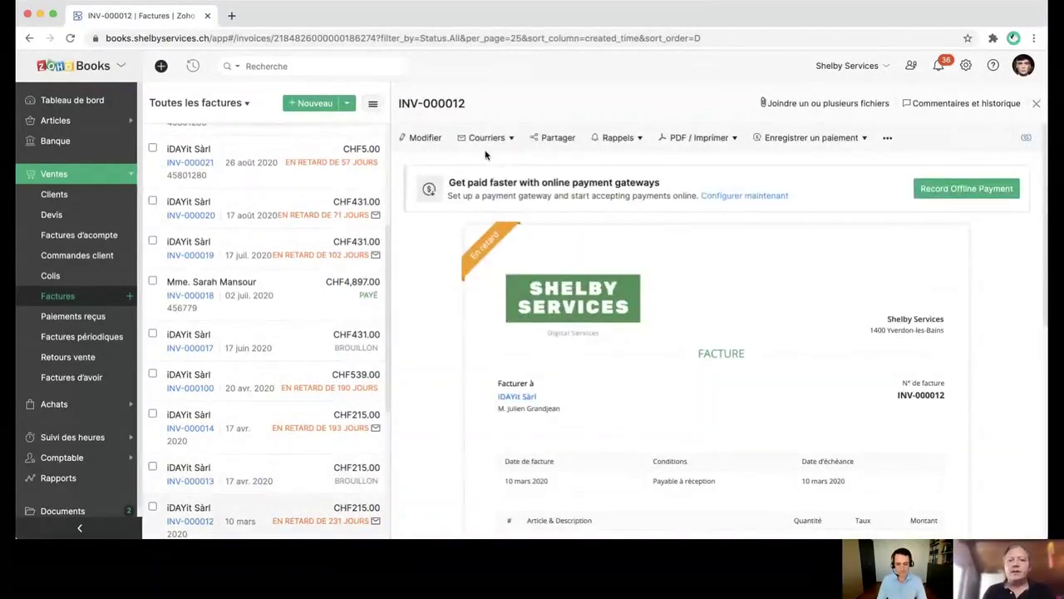
pyautogui.click(420, 138)
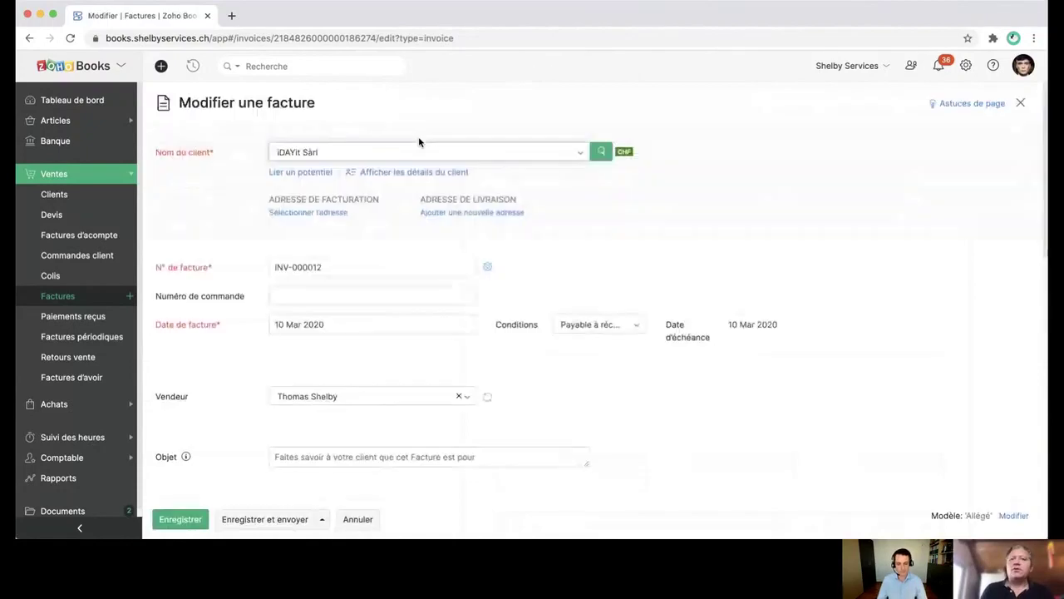
pyautogui.scroll(-5, 496, 343)
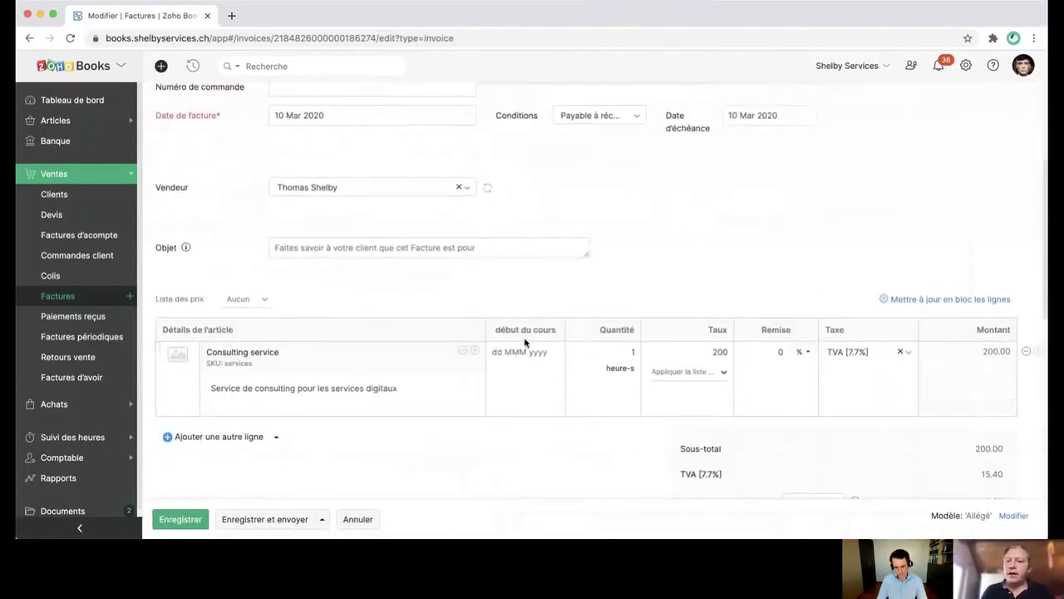
pyautogui.scroll(-2, 712, 329)
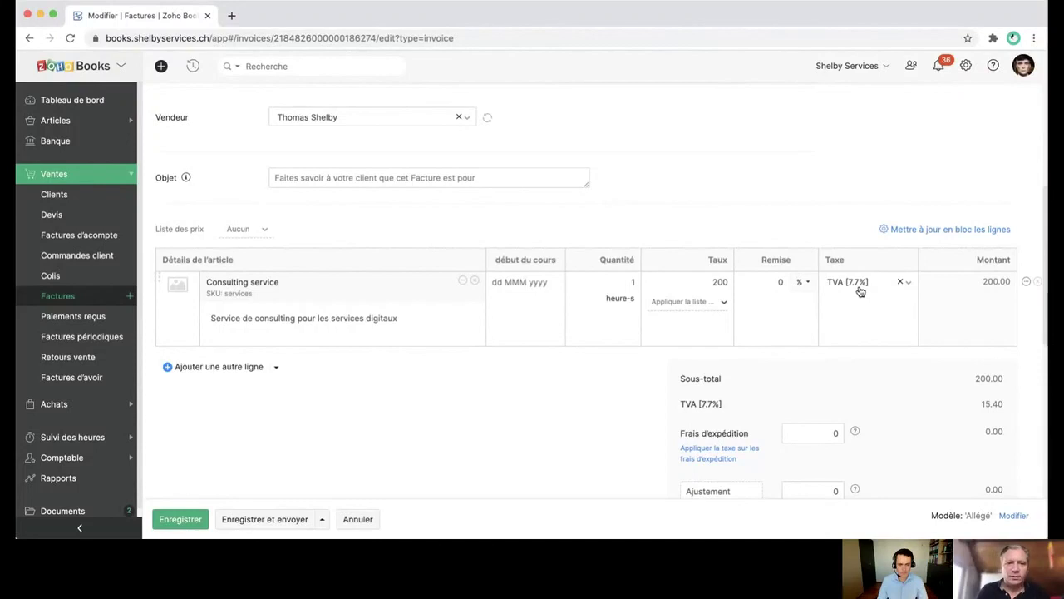
pyautogui.click(192, 520)
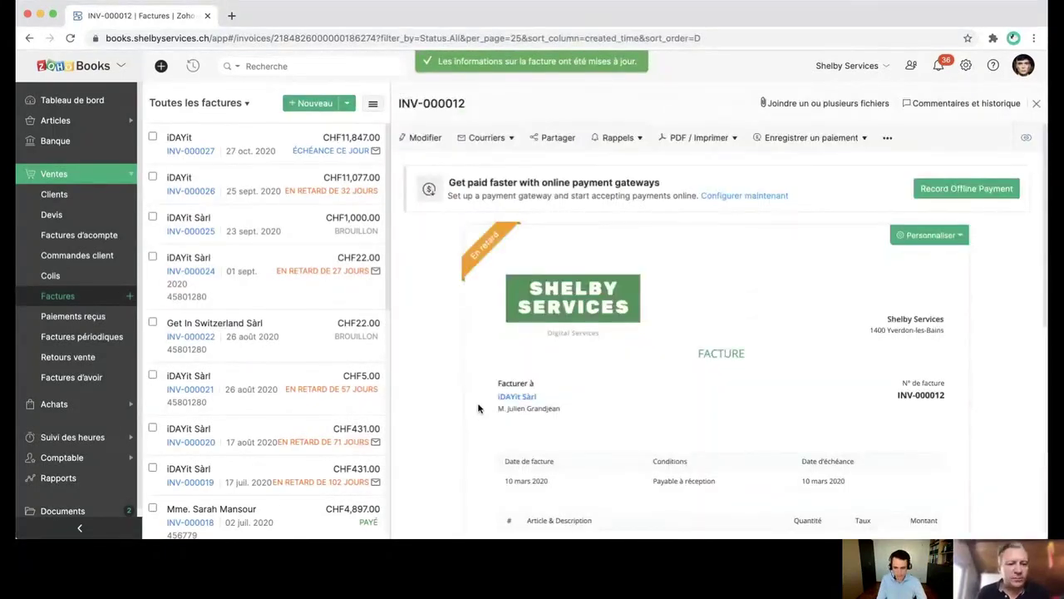
# Step: Open the iDAYit supplier bill Janvier 2020 for editing and review its line item, tax and total
pyautogui.click(75, 405)
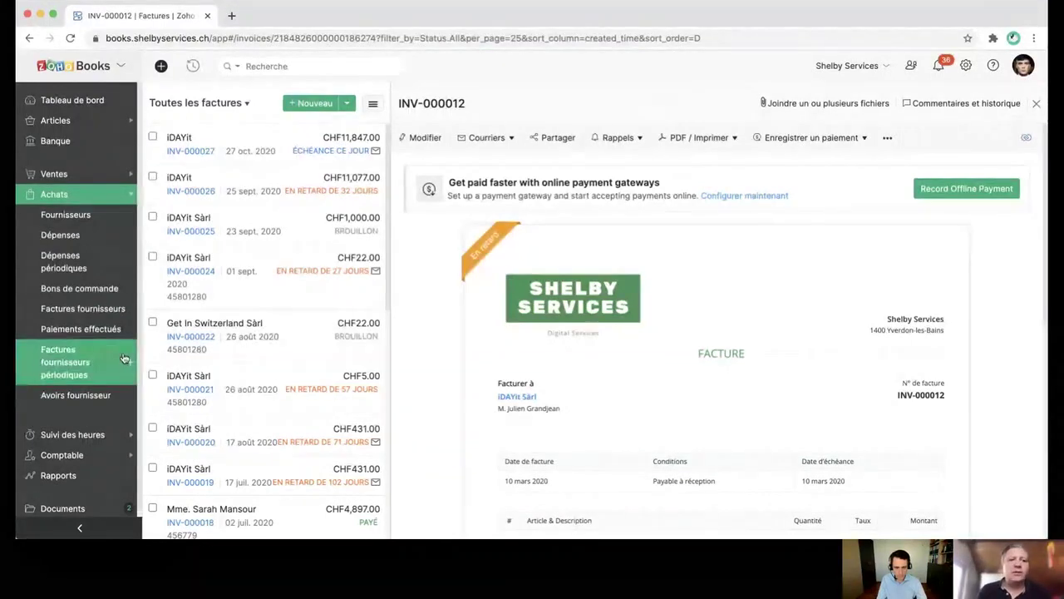
pyautogui.click(88, 315)
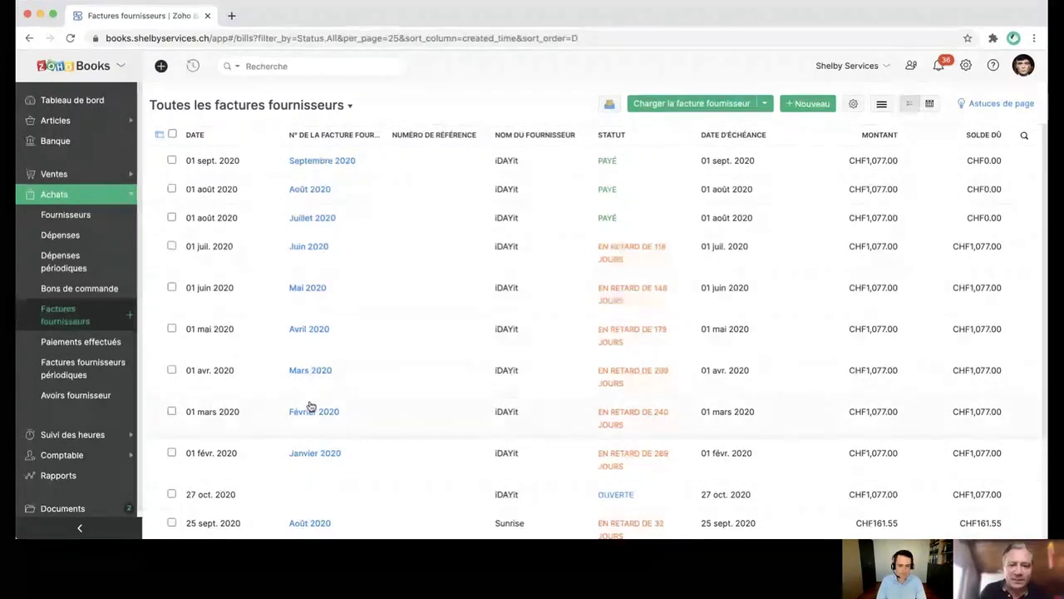
pyautogui.click(380, 458)
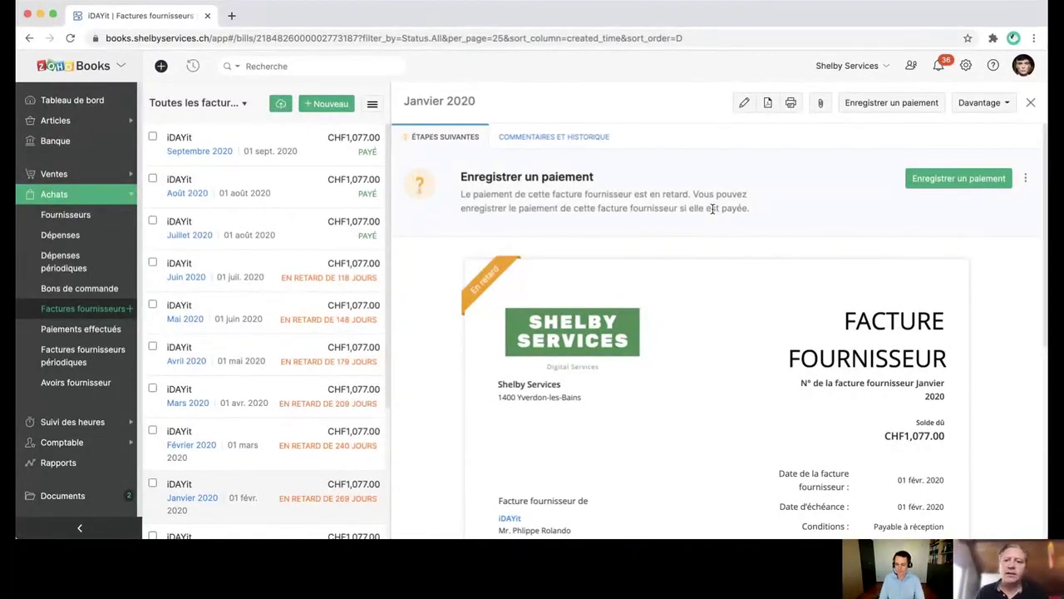
pyautogui.click(745, 103)
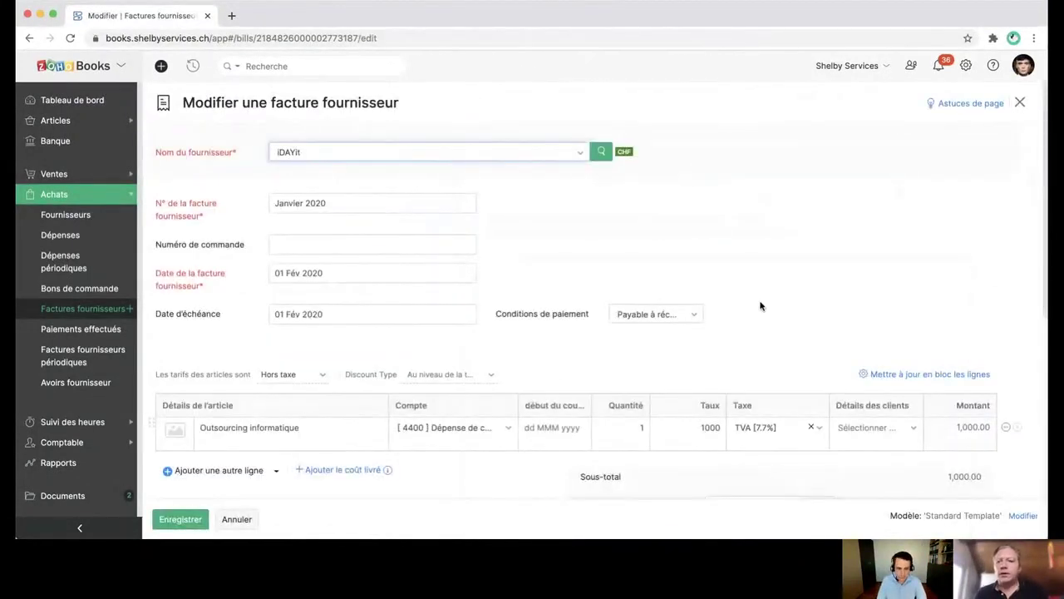
pyautogui.scroll(-2, 761, 304)
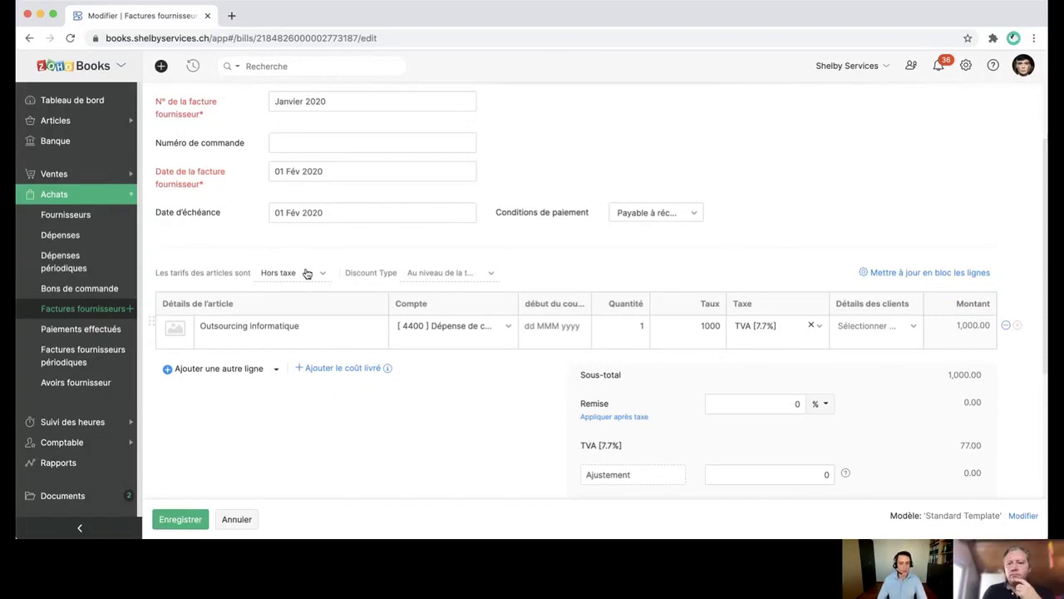
pyautogui.scroll(-2, 307, 274)
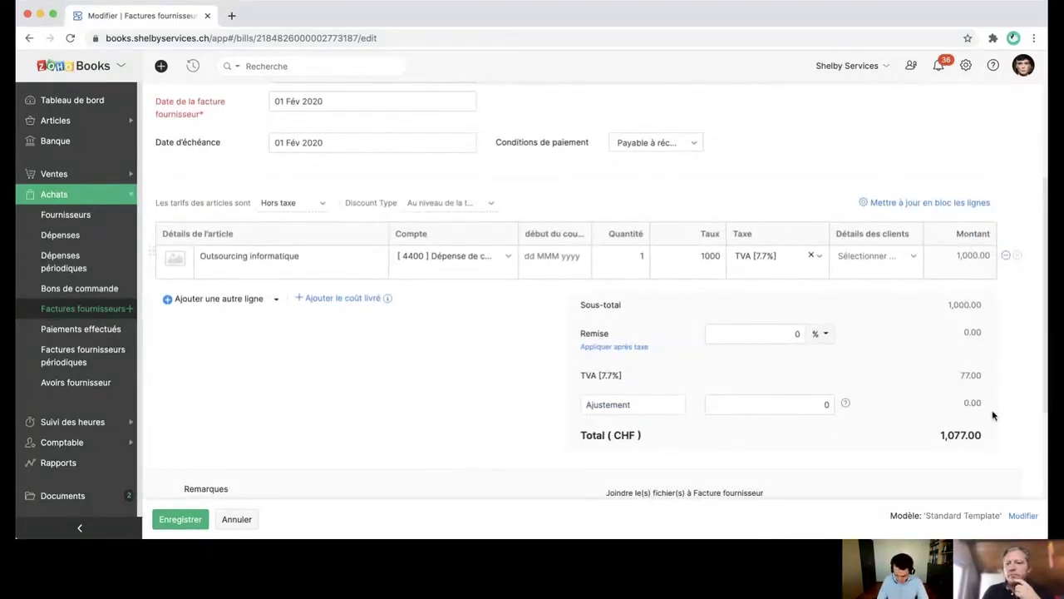
pyautogui.press('super+Tab')
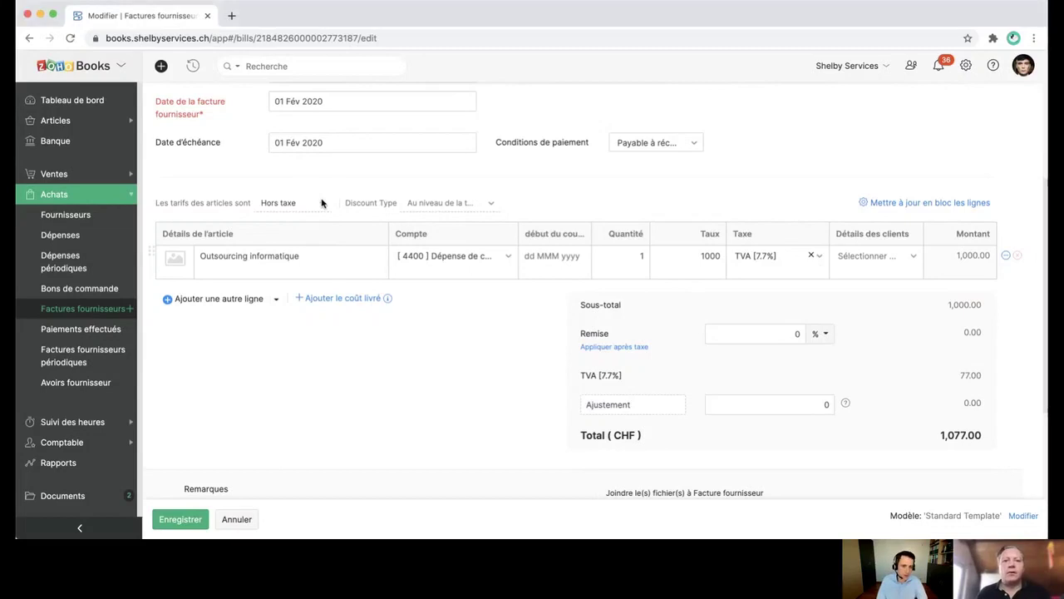
# Step: Set the supplier bill's item rates to Taxe incluse and check the calculated TVA amount
pyautogui.click(313, 204)
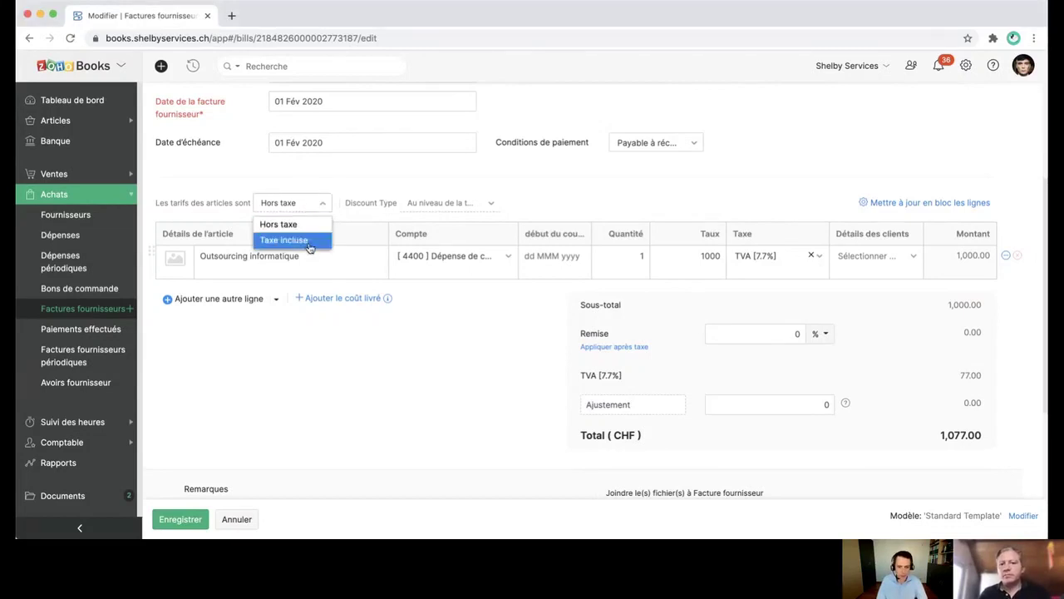
pyautogui.click(309, 240)
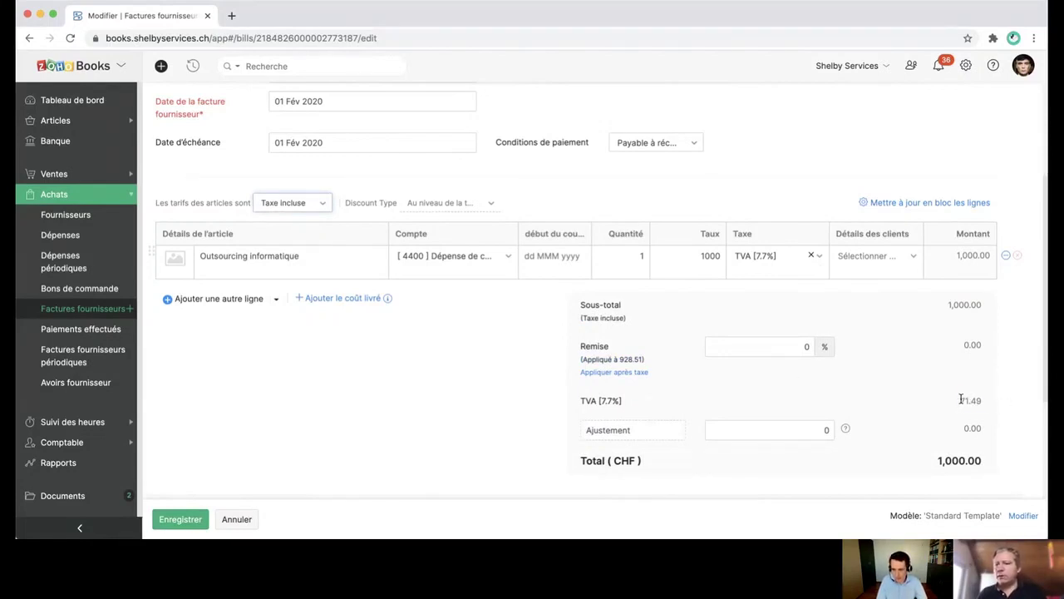
pyautogui.moveTo(962, 400); pyautogui.dragTo(983, 401)
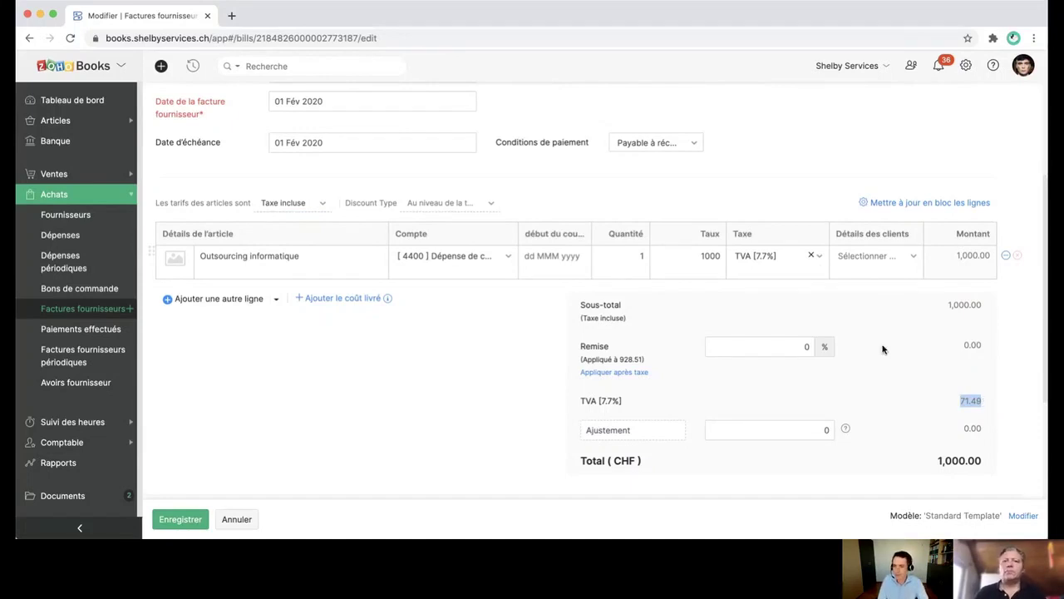
# Step: Set the rate of the Outsourcing informatique line to 1077 and save the supplier bill
pyautogui.click(686, 256)
pyautogui.write('10776')
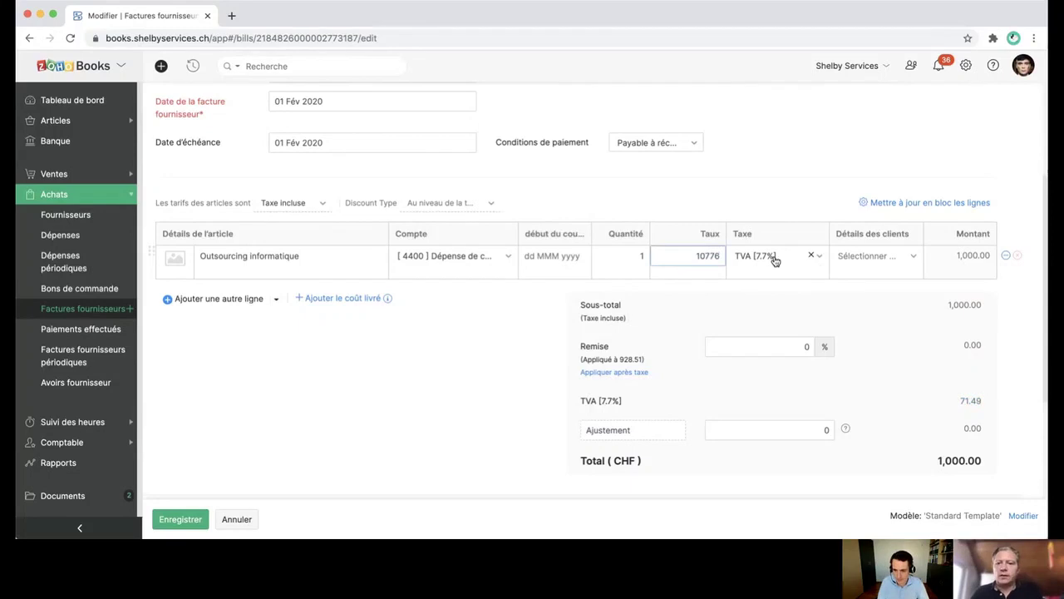
pyautogui.press('BackSpace')
pyautogui.press('Tab')
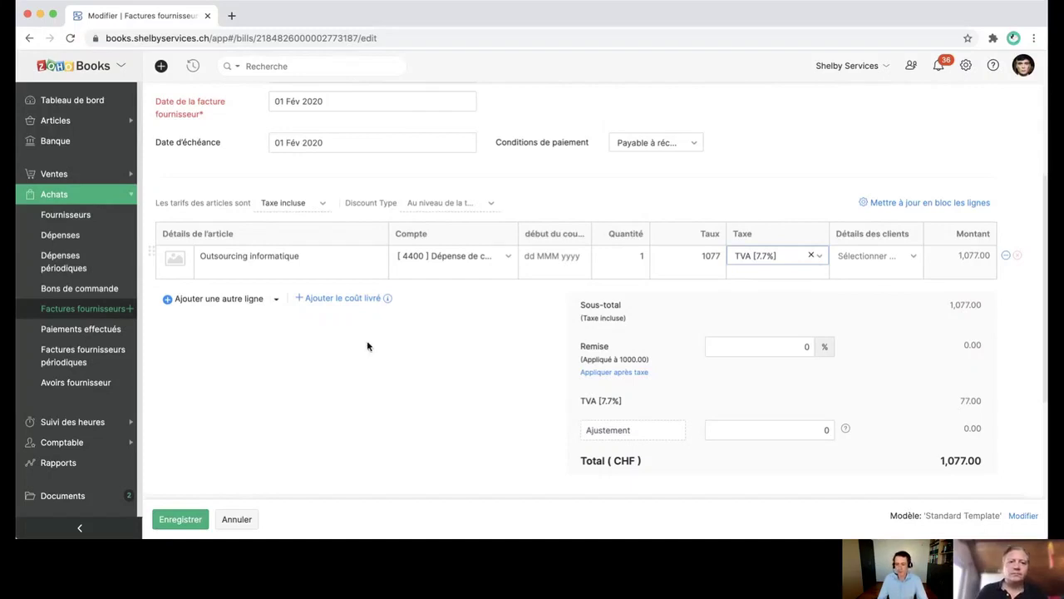
pyautogui.click(188, 519)
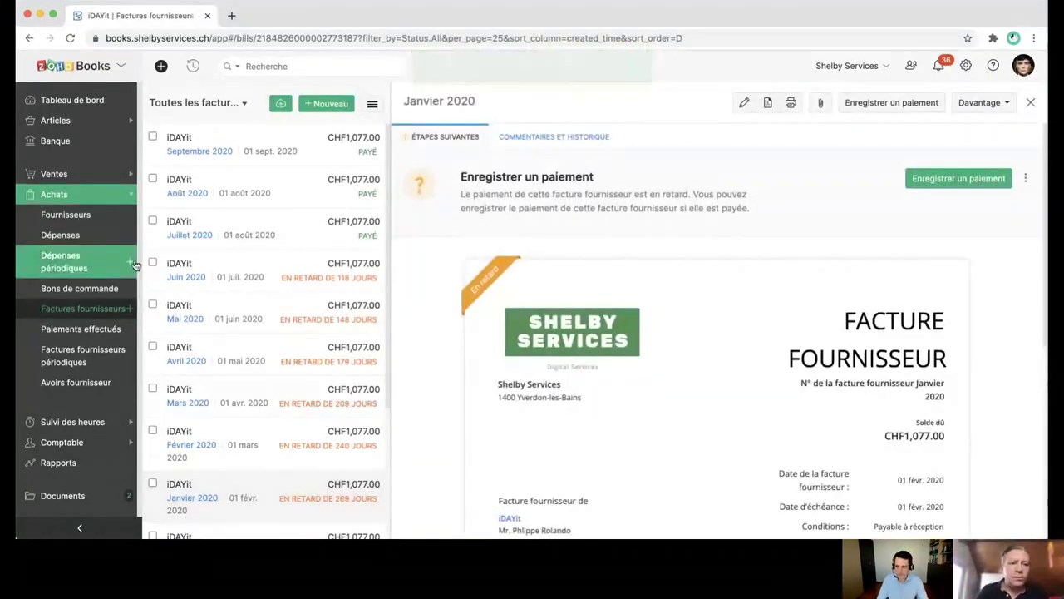
# Step: Open sales invoice INV-000027 from the list of customer invoices
pyautogui.click(88, 171)
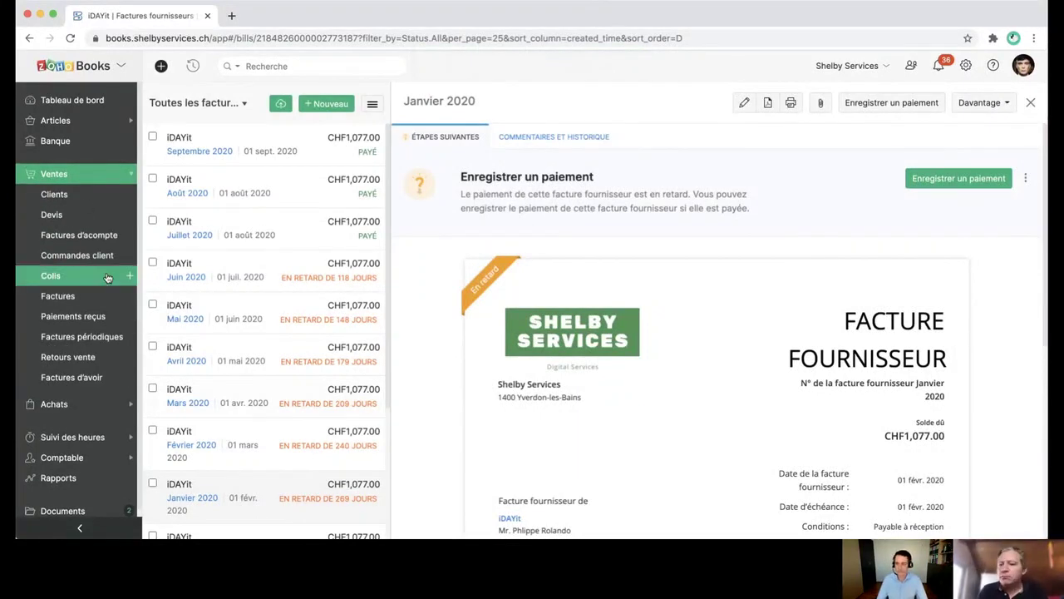
pyautogui.click(101, 303)
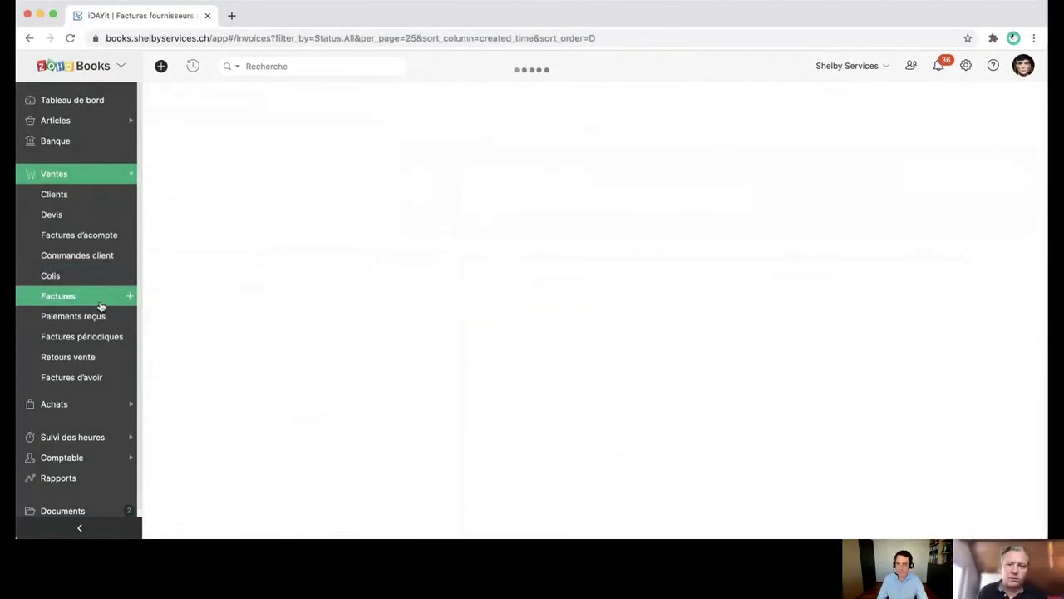
pyautogui.click(392, 235)
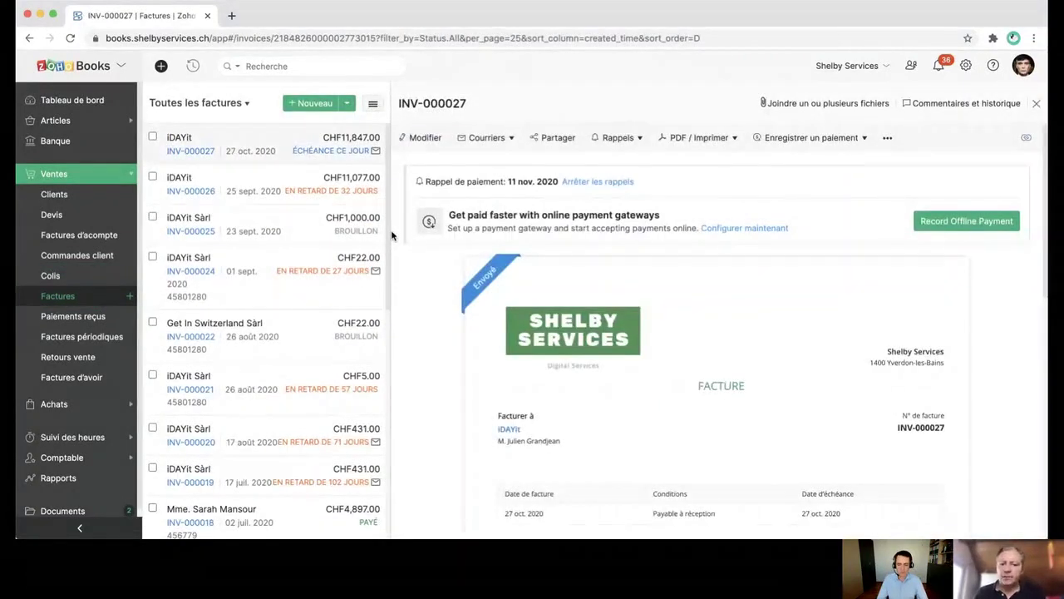
# Step: Review the line items and TVA total of invoice INV-000027 and open the Résumé des taxes report
pyautogui.scroll(-3, 686, 342)
pyautogui.scroll(-3, 688, 346)
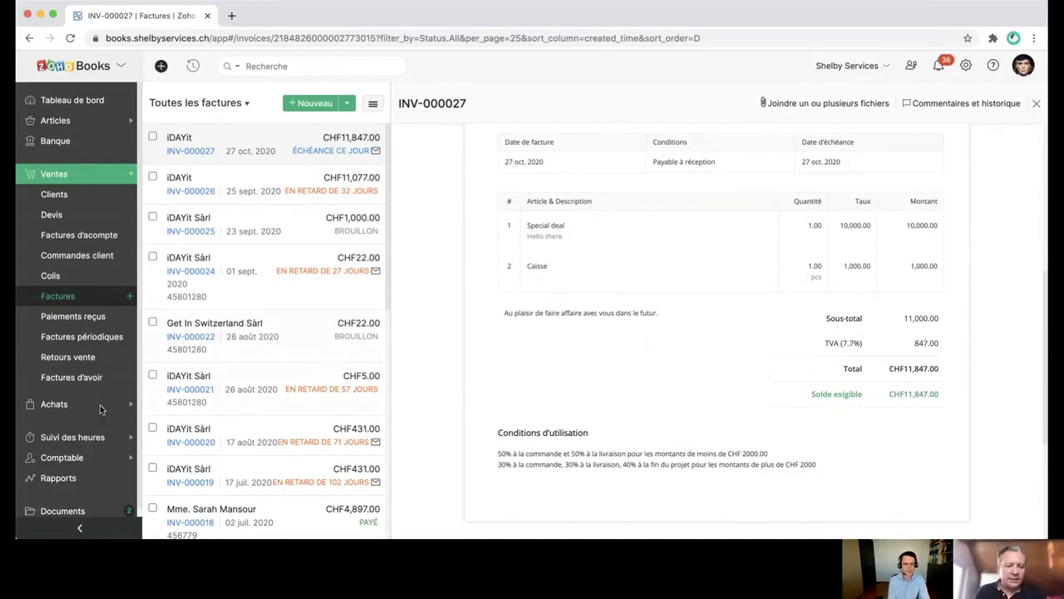
pyautogui.click(79, 480)
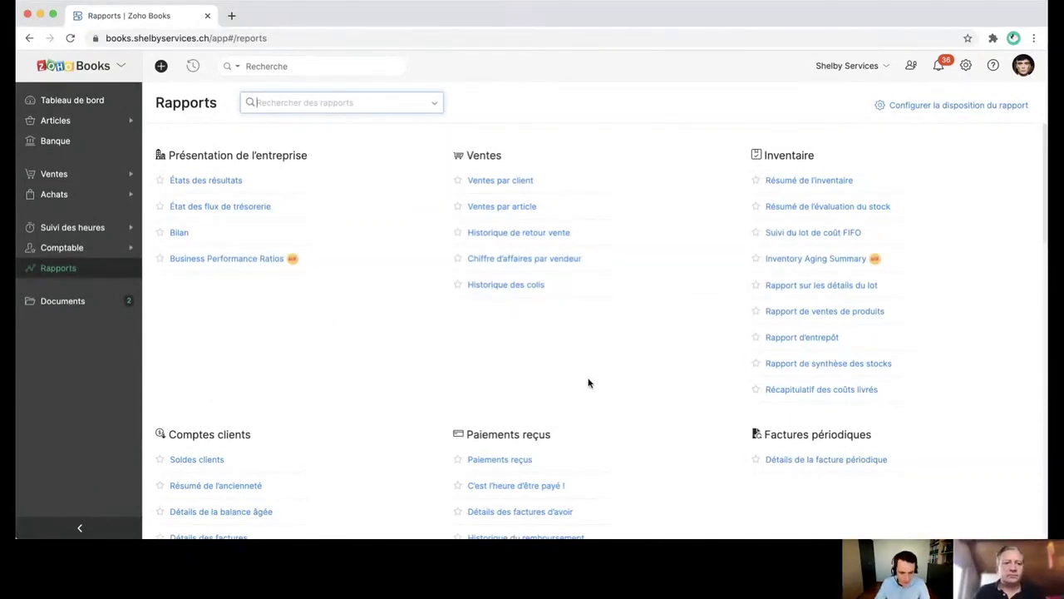
pyautogui.scroll(-2, 589, 383)
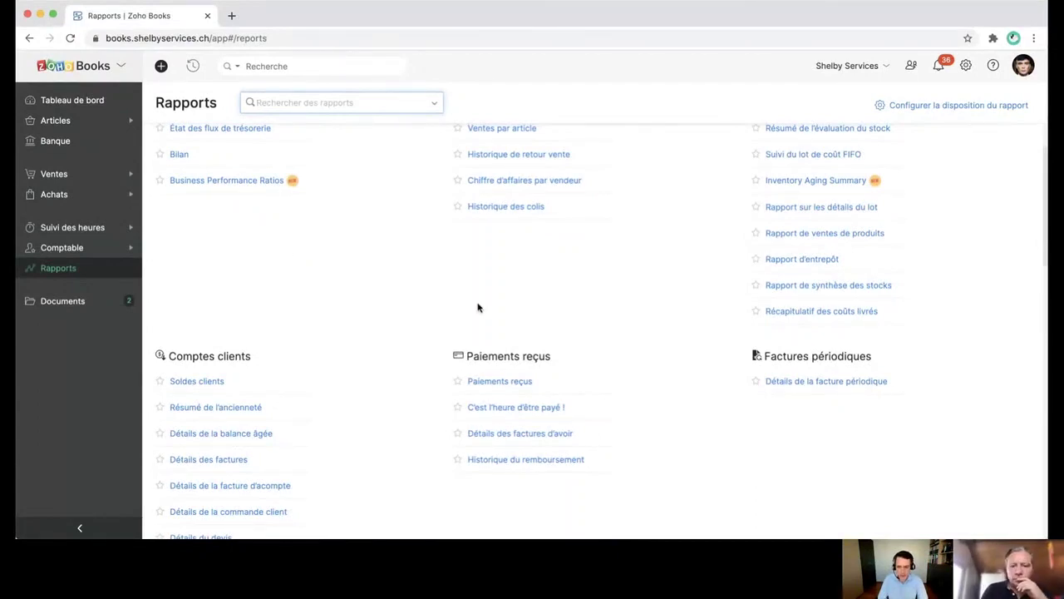
pyautogui.scroll(-4, 478, 307)
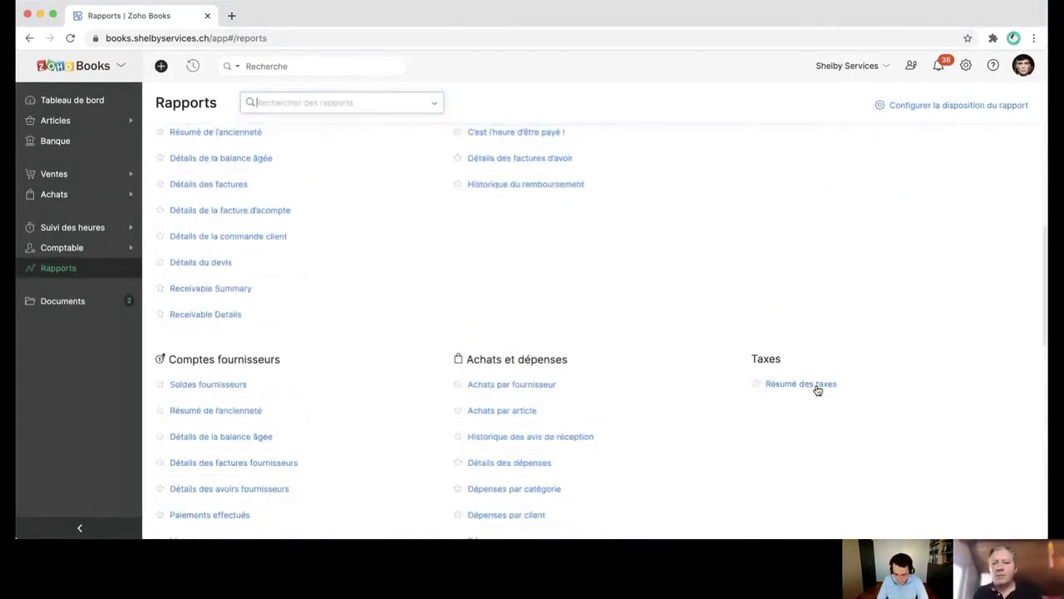
pyautogui.click(800, 384)
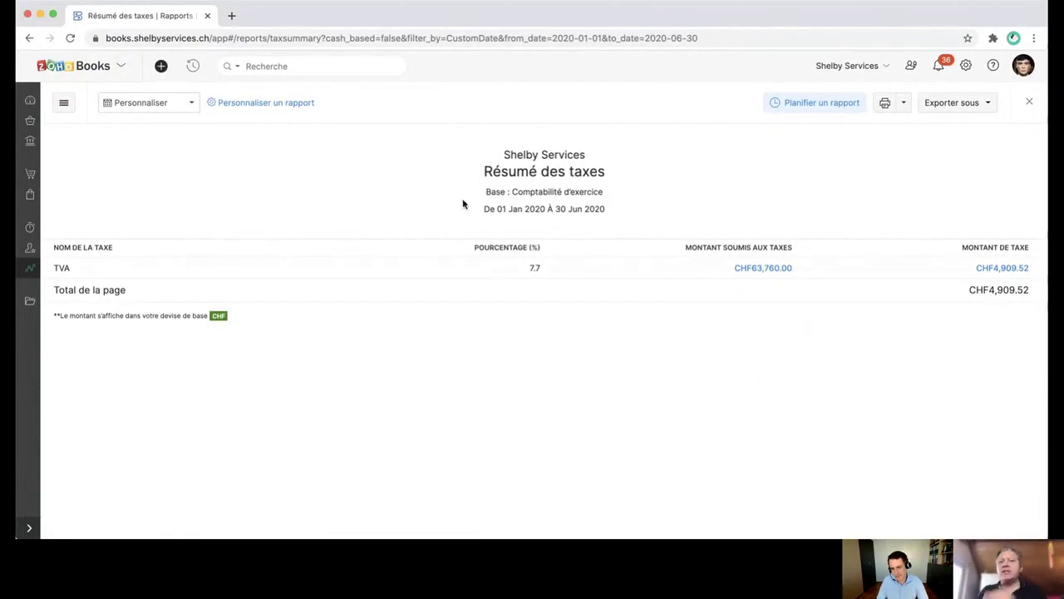
# Step: Run the tax summary for Ventes only and view the transactions behind its taxable amount
pyautogui.click(278, 104)
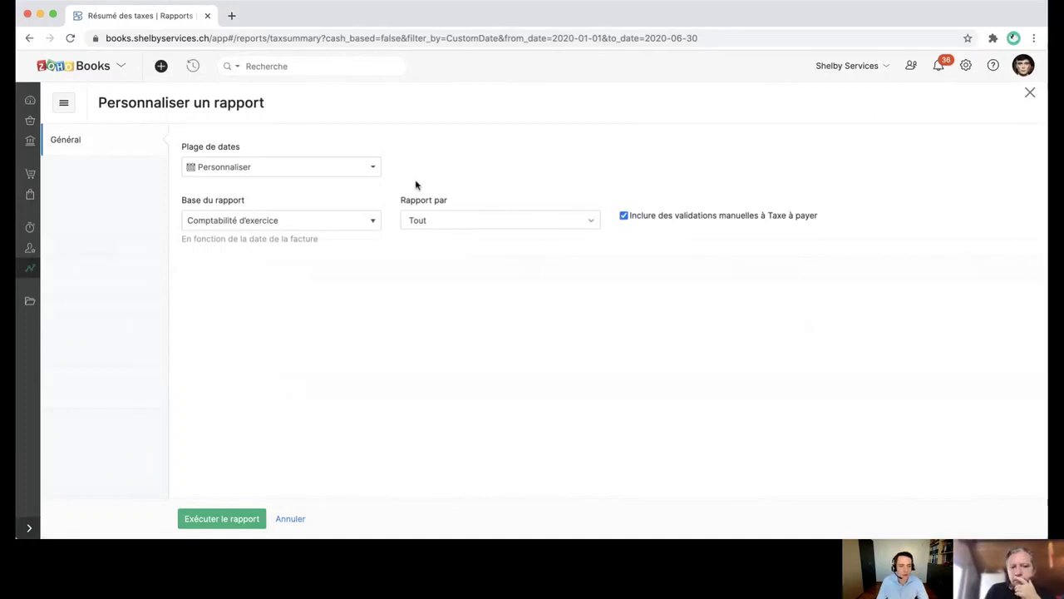
pyautogui.click(458, 222)
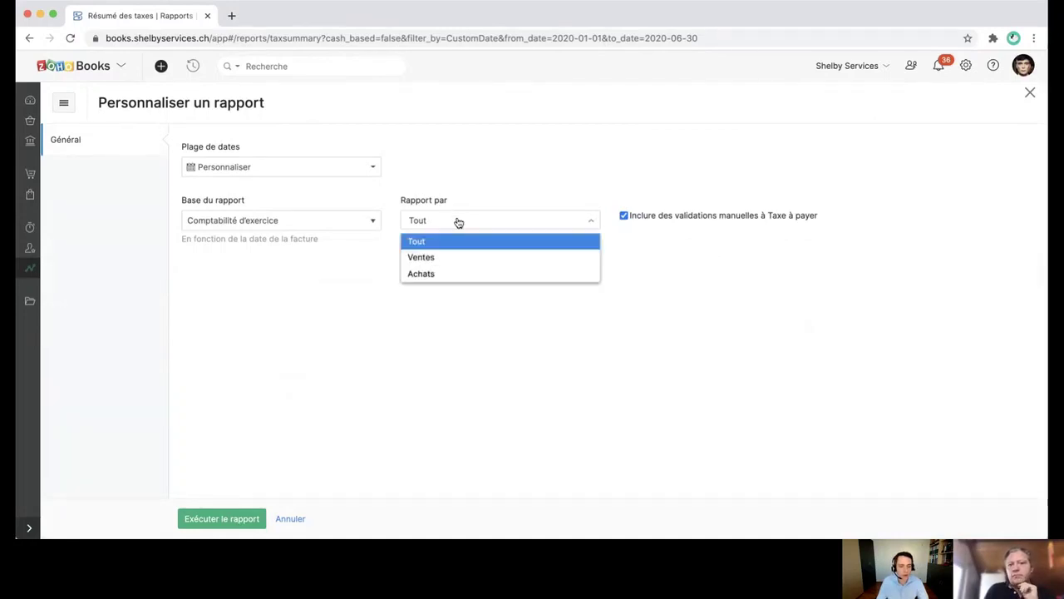
pyautogui.click(462, 262)
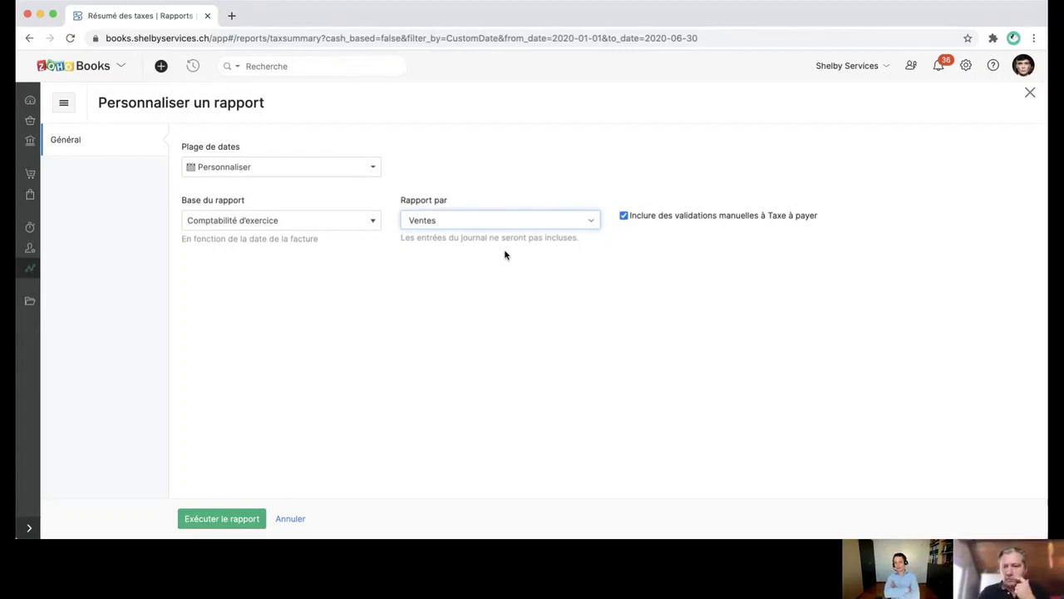
pyautogui.click(222, 519)
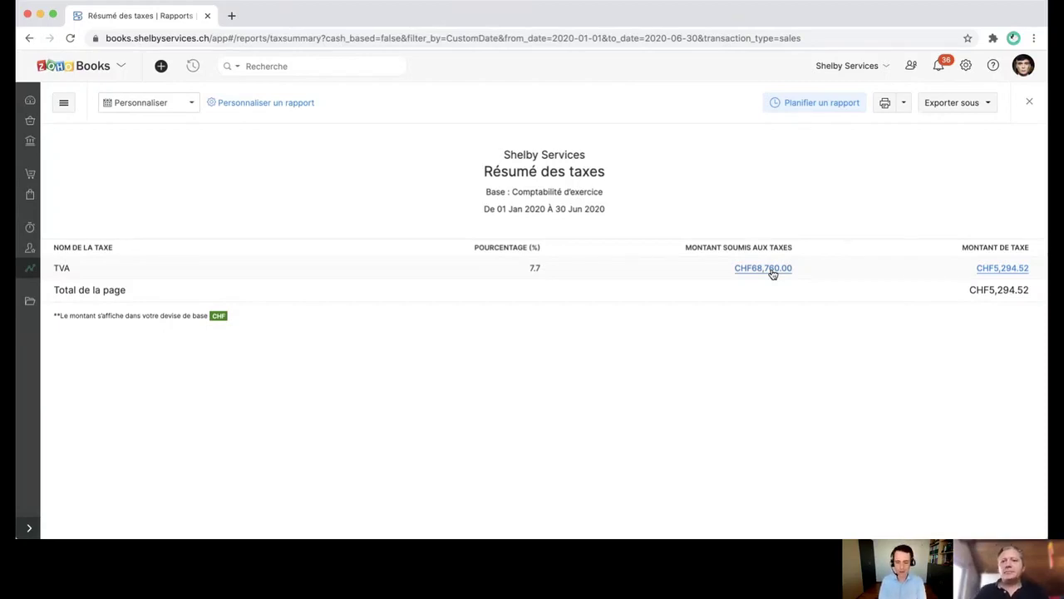
pyautogui.click(764, 268)
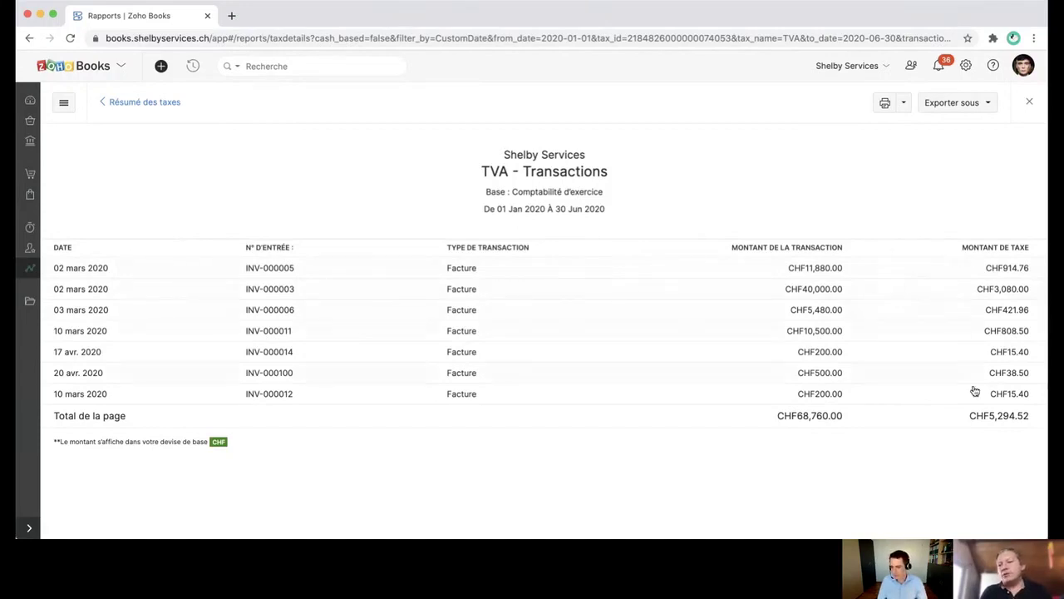
# Step: Rerun the tax summary for Achats, view the transactions behind its taxable amount and return to the summary
pyautogui.click(128, 105)
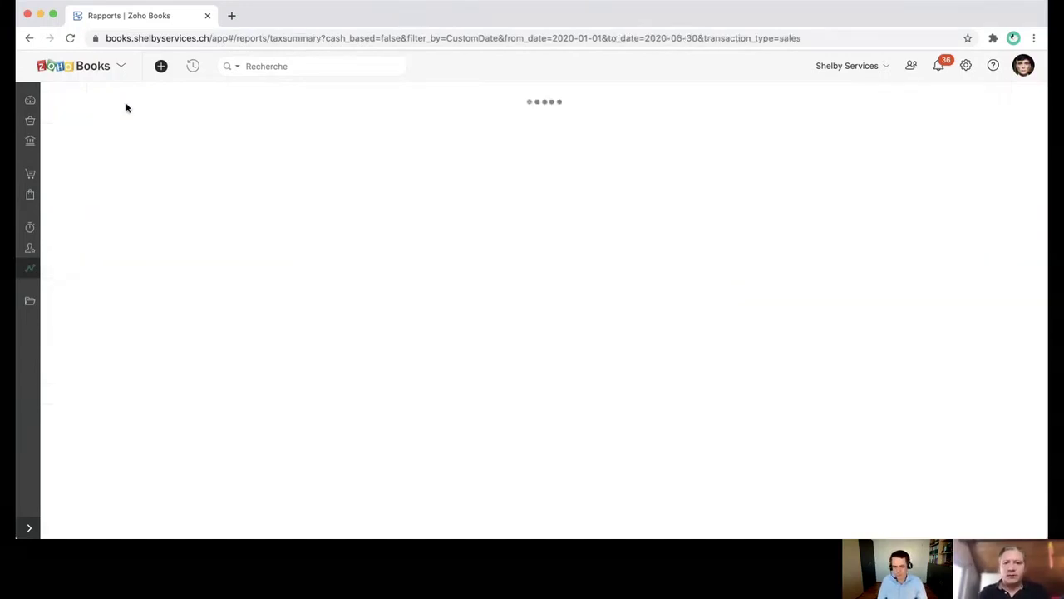
pyautogui.click(263, 105)
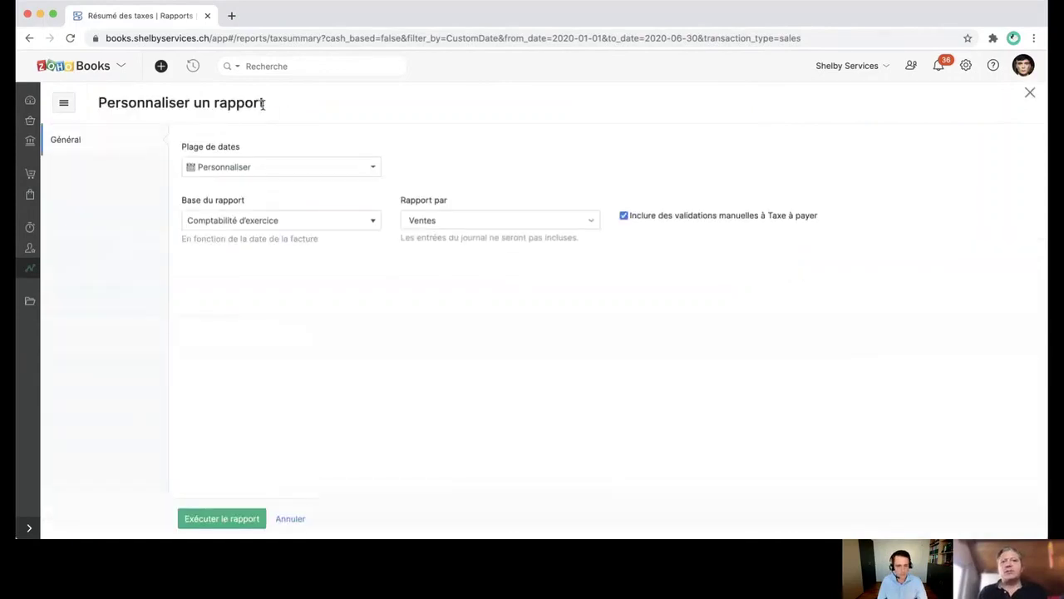
pyautogui.click(474, 221)
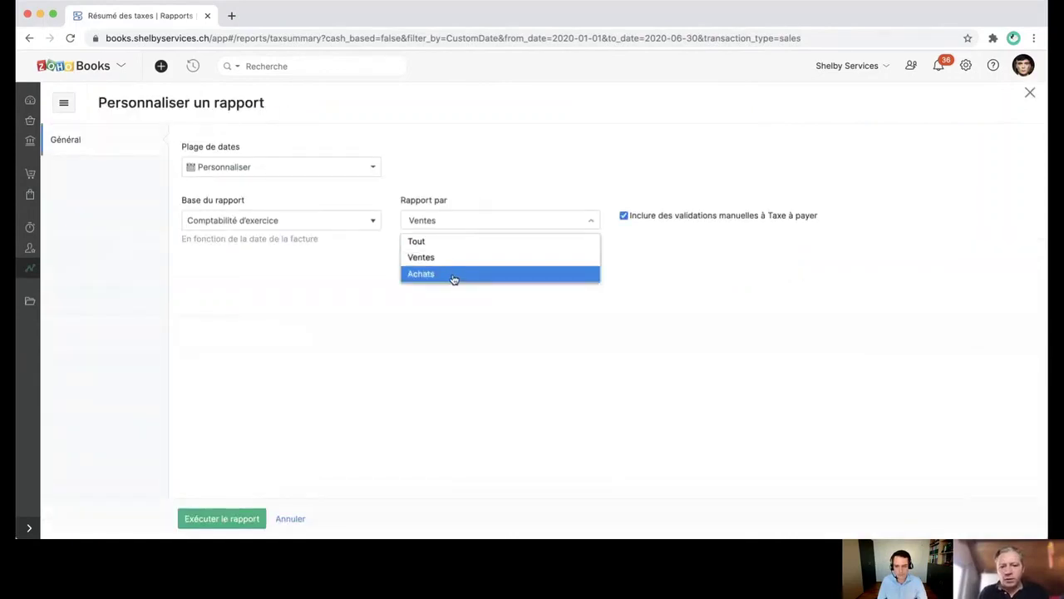
pyautogui.click(453, 276)
pyautogui.click(221, 519)
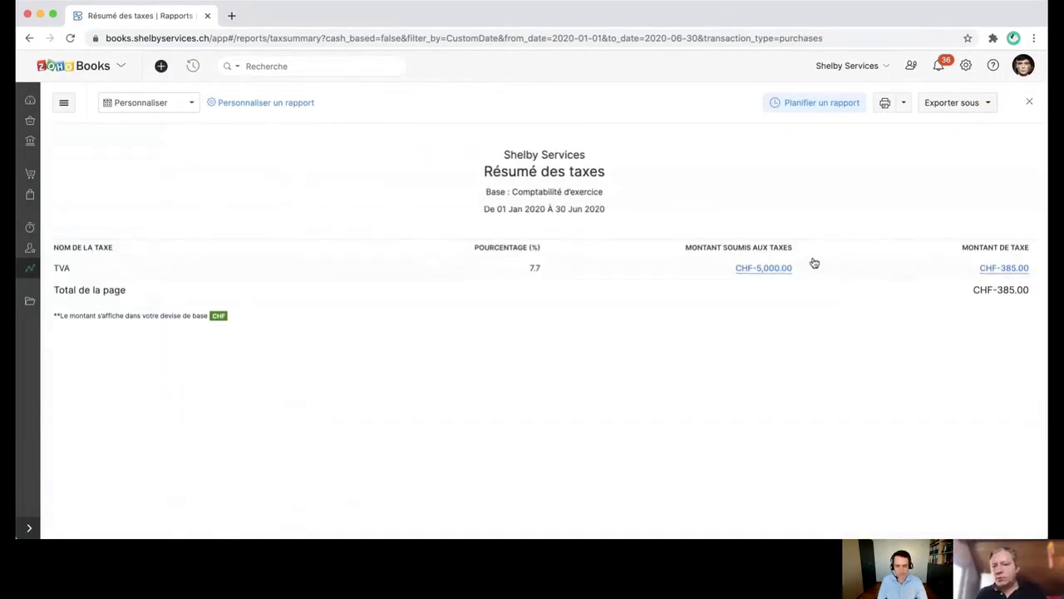
pyautogui.click(774, 270)
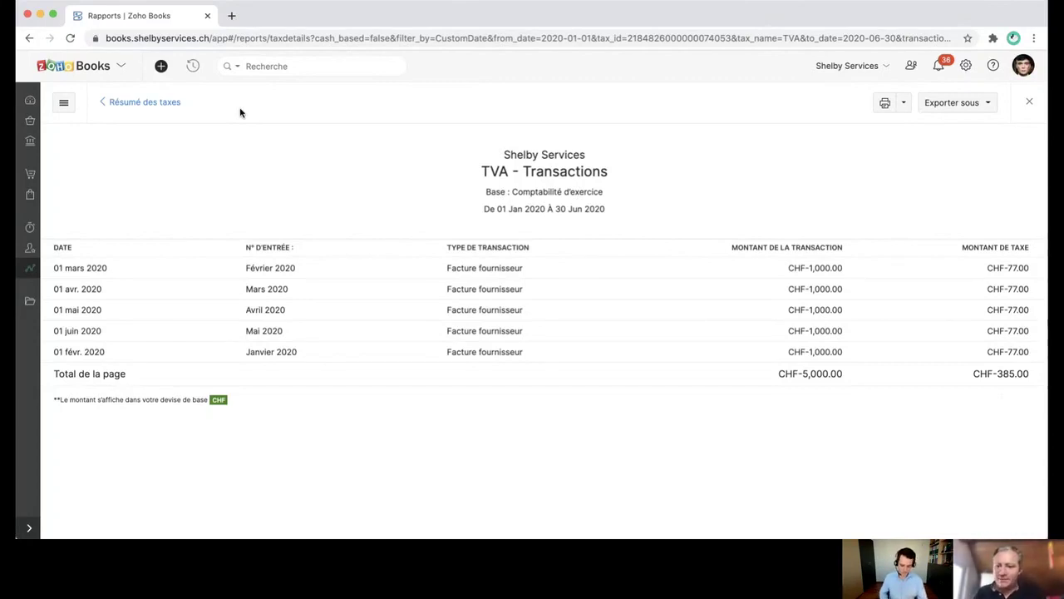
pyautogui.click(132, 101)
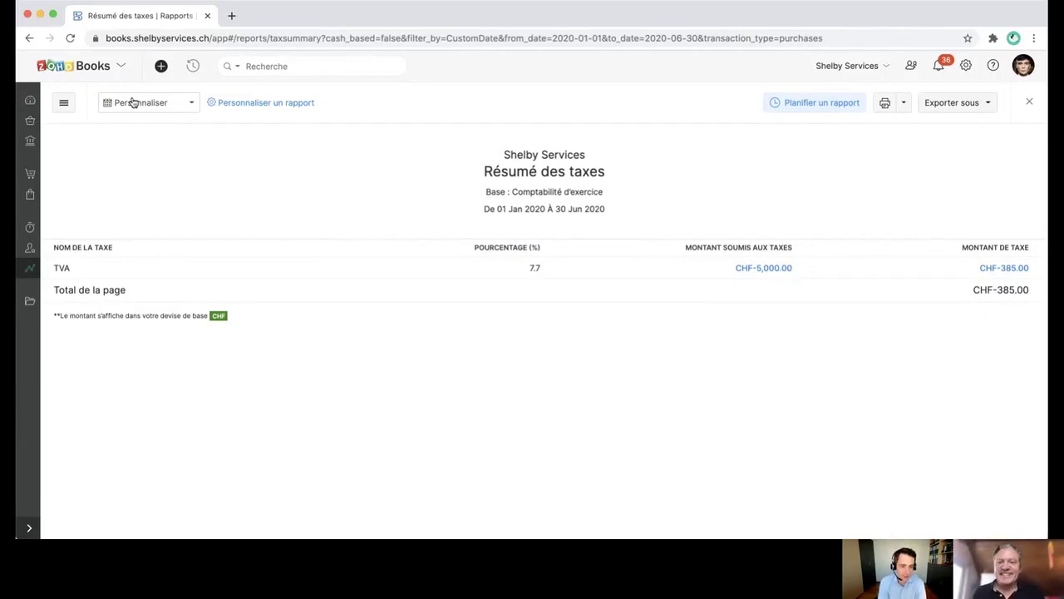
# Step: Open customer invoice INV-000024 and examine its TVA, rounding, total and journal entries
pyautogui.click(35, 177)
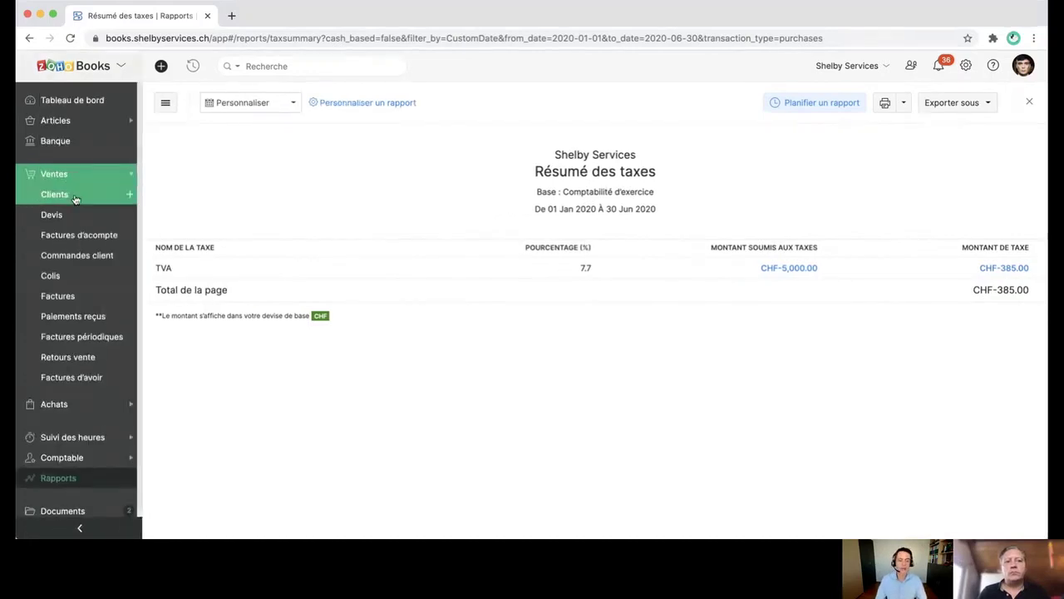
pyautogui.click(95, 298)
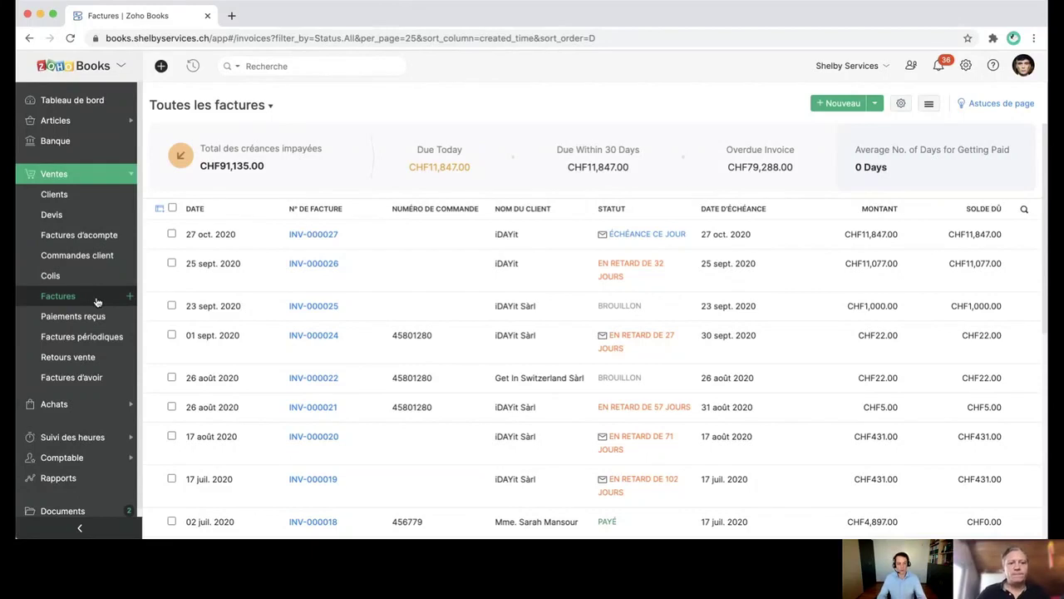
pyautogui.click(96, 302)
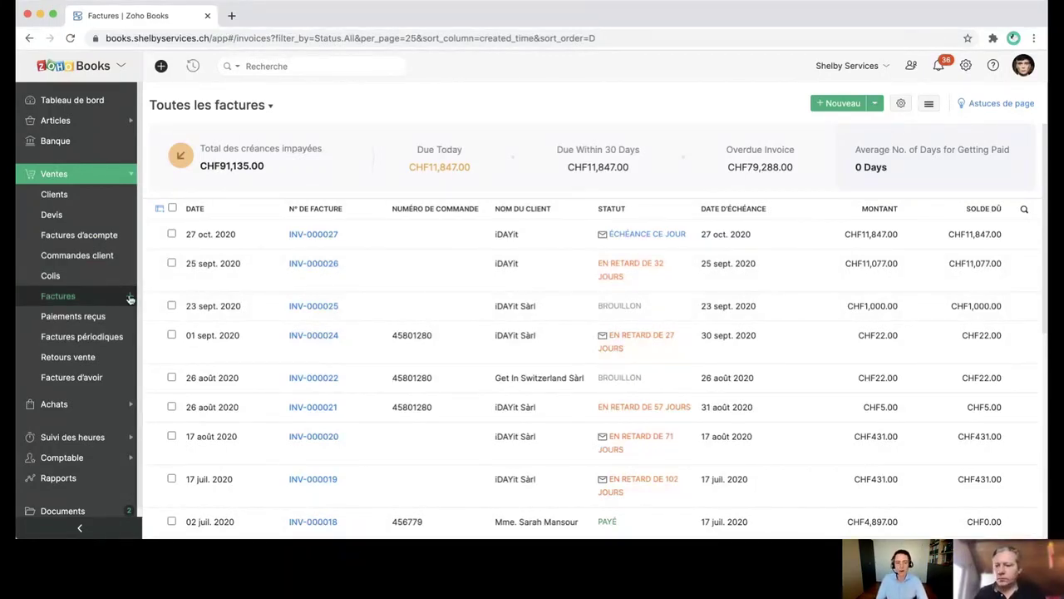
pyautogui.click(276, 341)
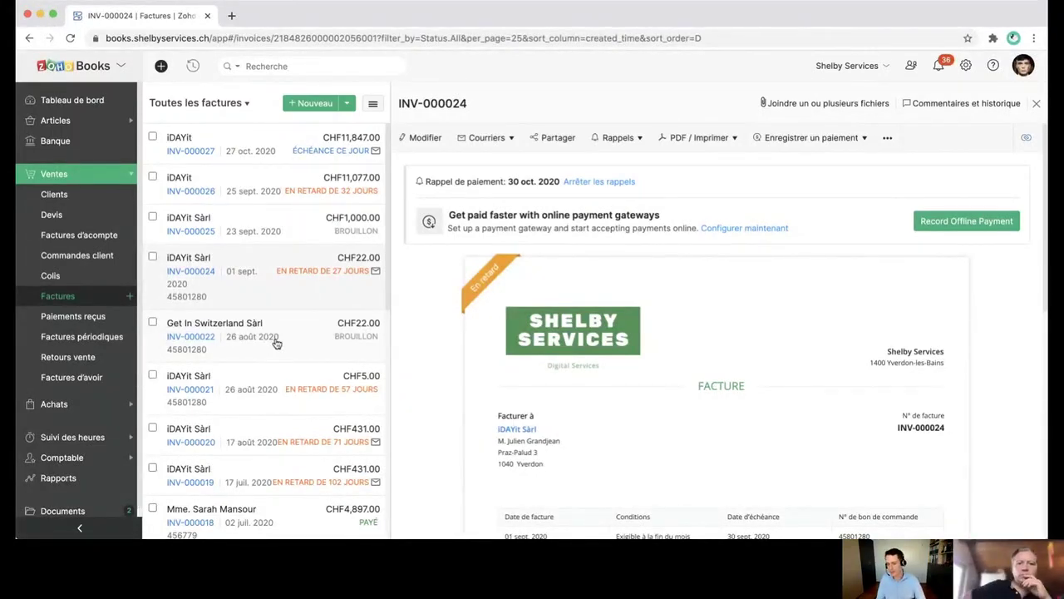
pyautogui.scroll(-10, 277, 344)
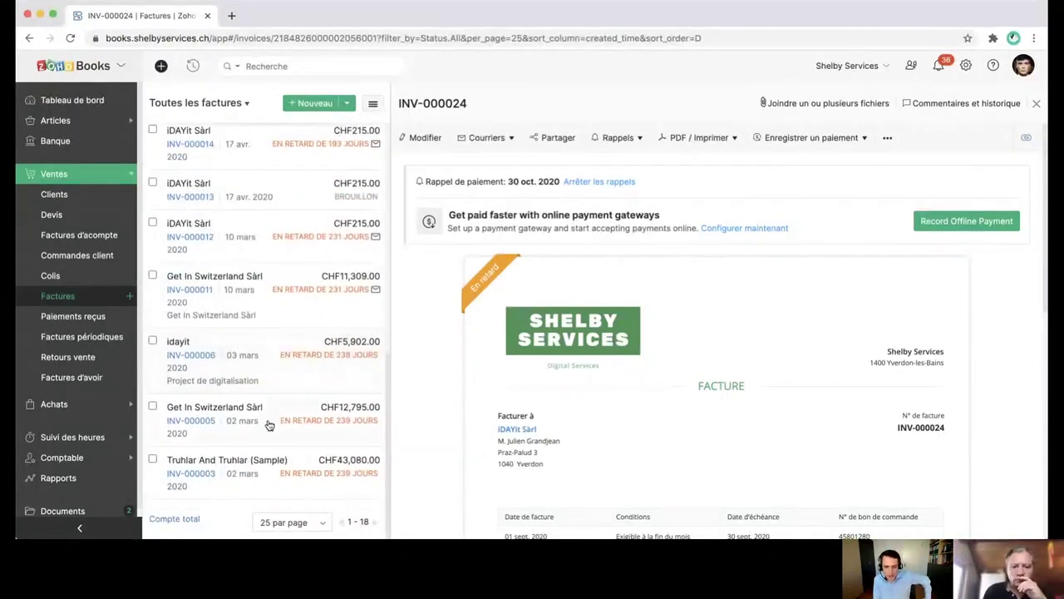
pyautogui.scroll(-5, 739, 399)
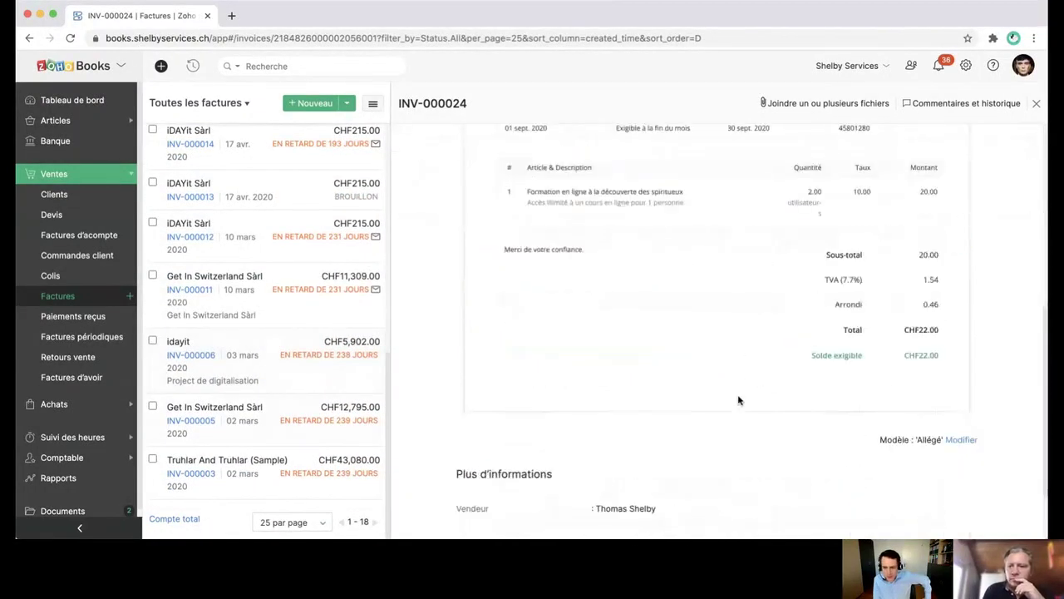
pyautogui.scroll(1, 737, 400)
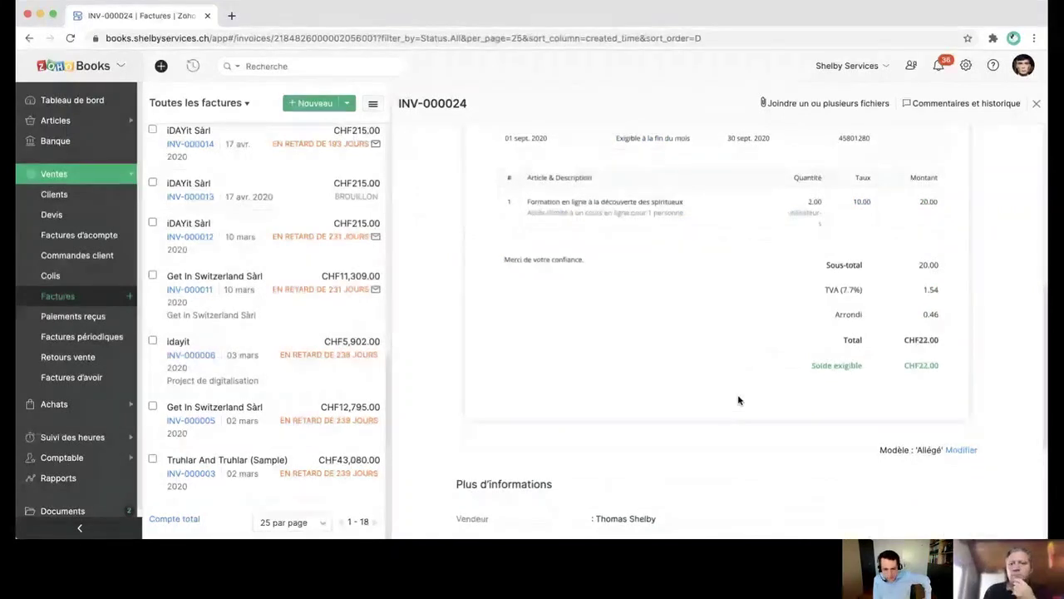
pyautogui.scroll(-5, 738, 400)
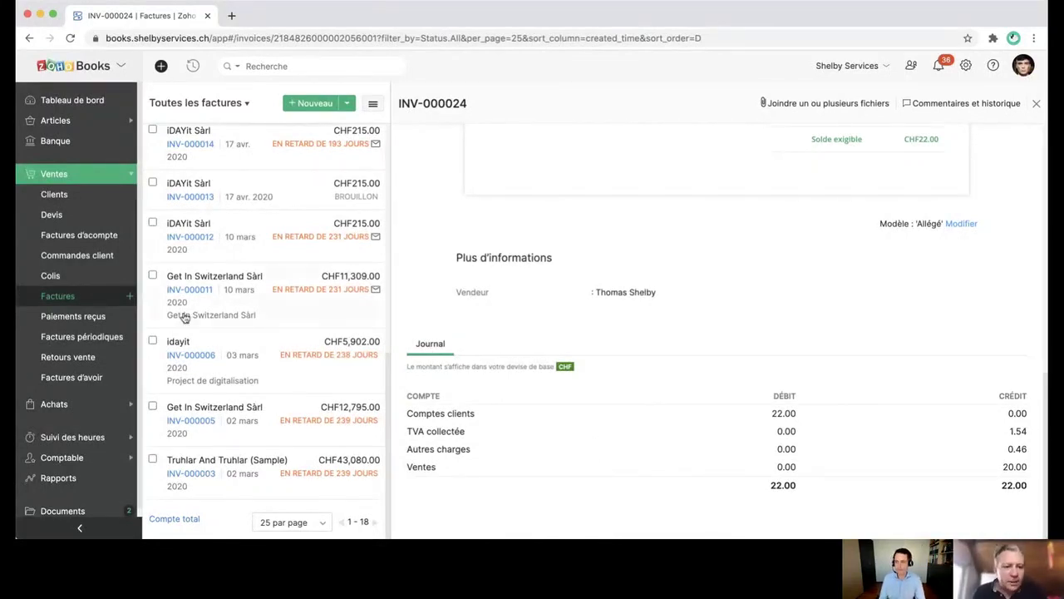
# Step: View the list of received customer payments and the overview of the bank accounts
pyautogui.click(98, 323)
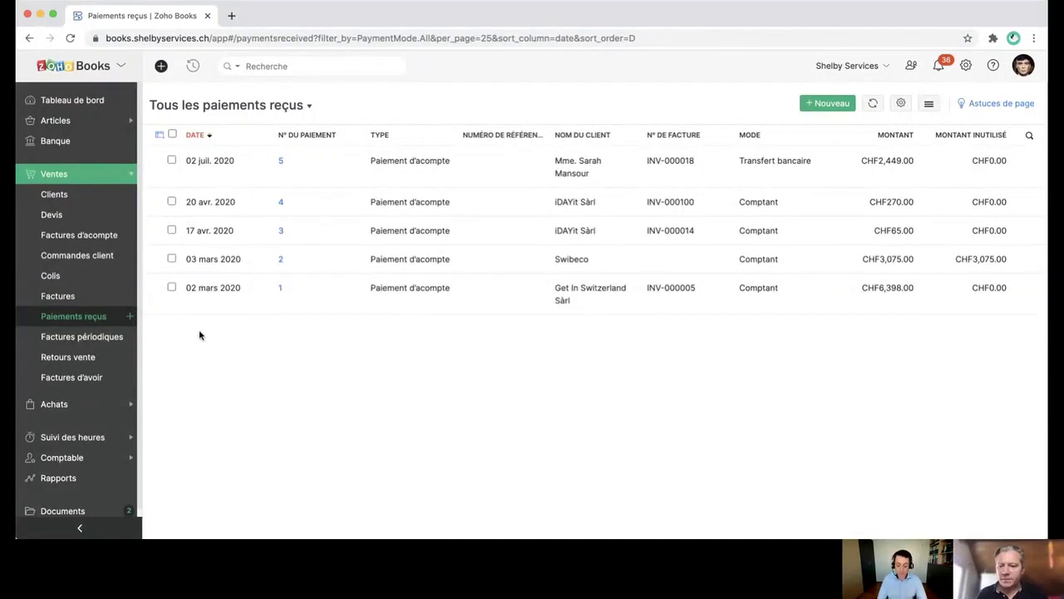
pyautogui.click(98, 176)
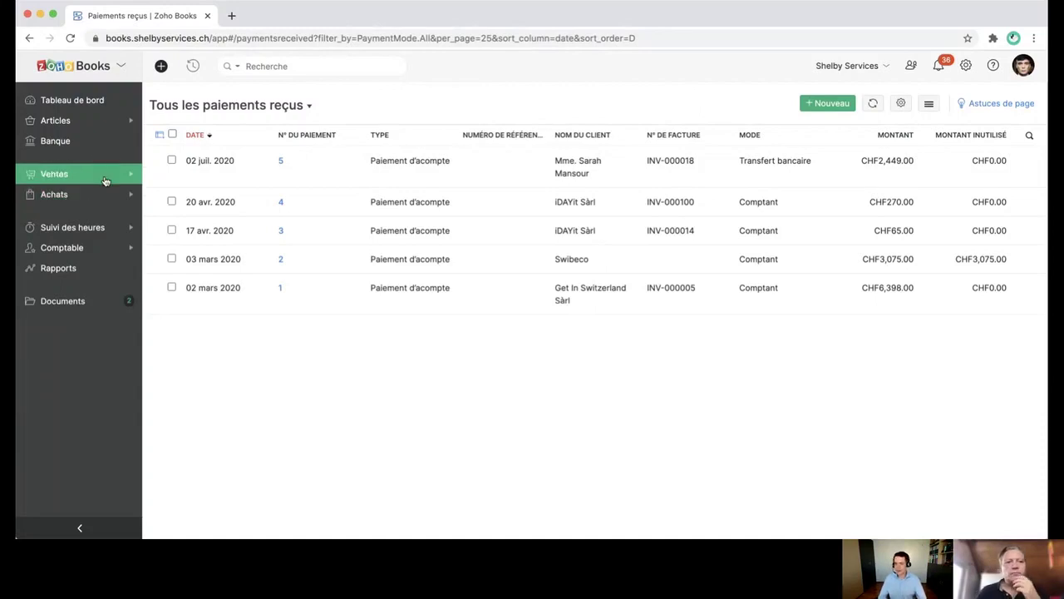
pyautogui.click(96, 145)
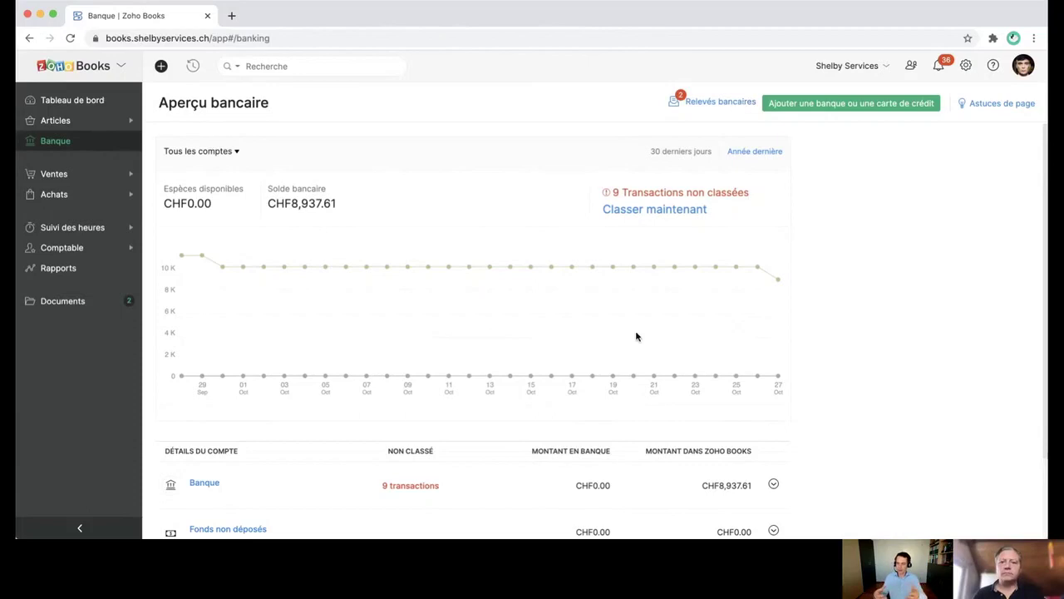
pyautogui.scroll(-3, 632, 338)
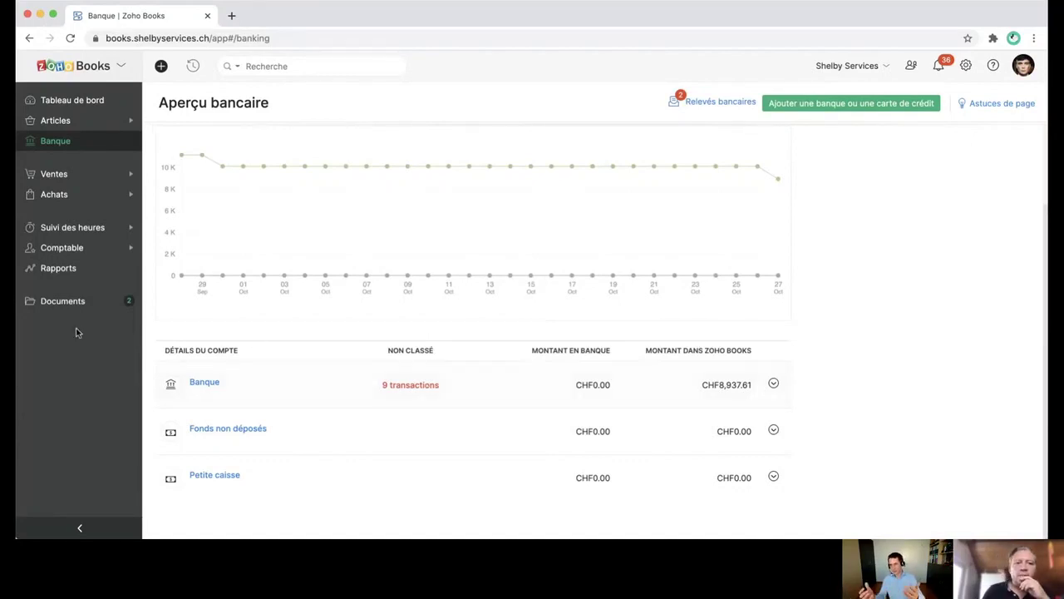
pyautogui.click(104, 196)
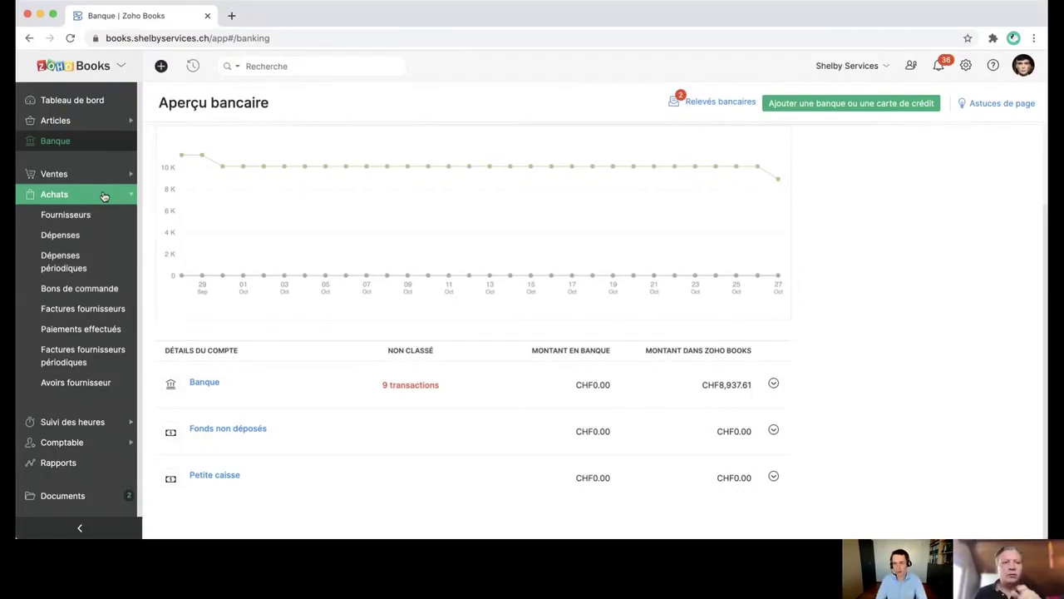
pyautogui.click(104, 175)
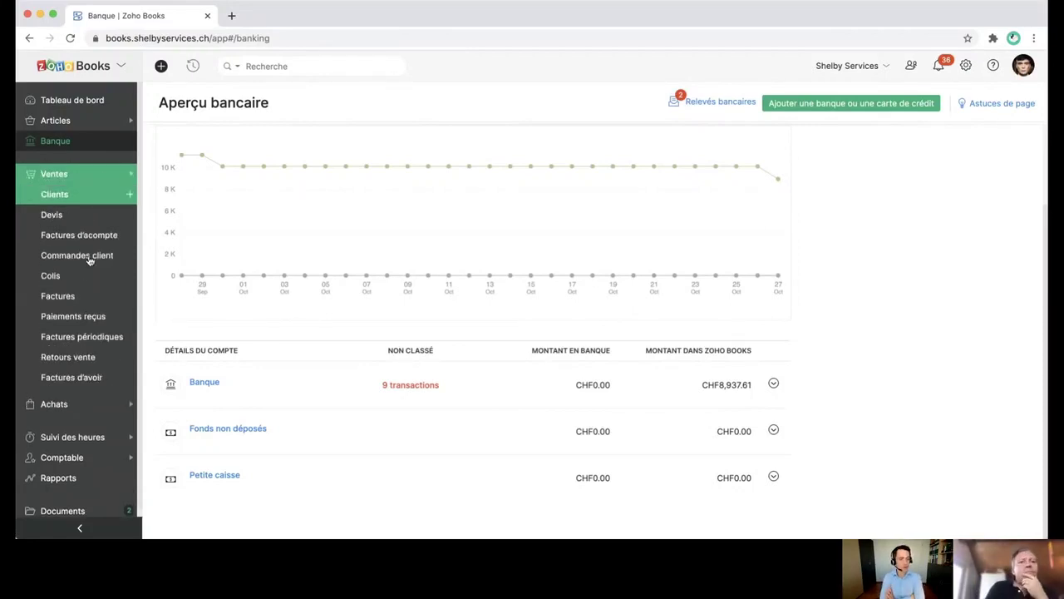
pyautogui.click(82, 174)
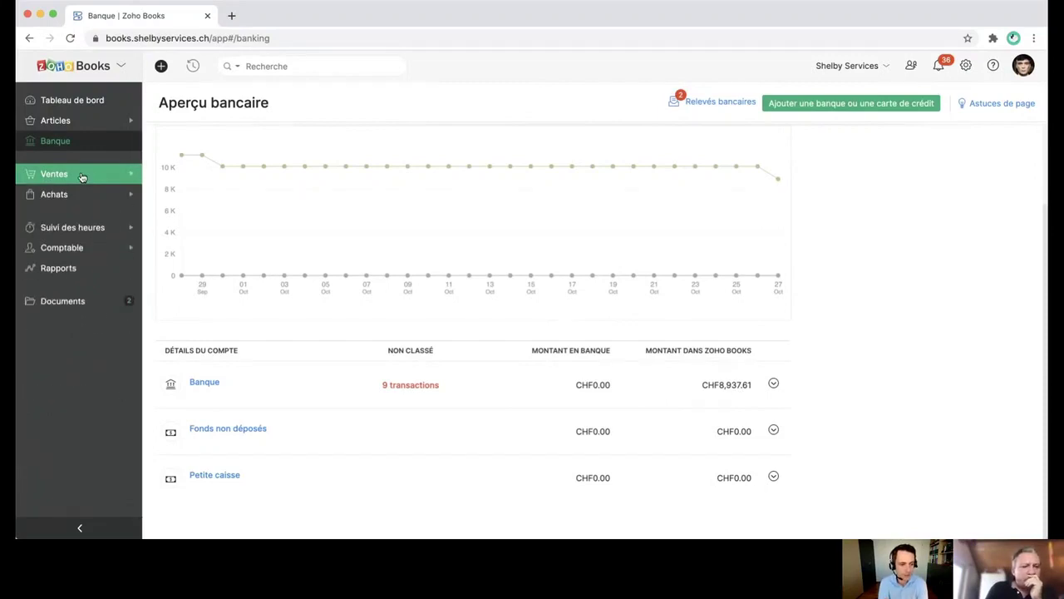
# Step: Check the bank statements in the statement inbox, close it and open the list of all expenses
pyautogui.click(79, 195)
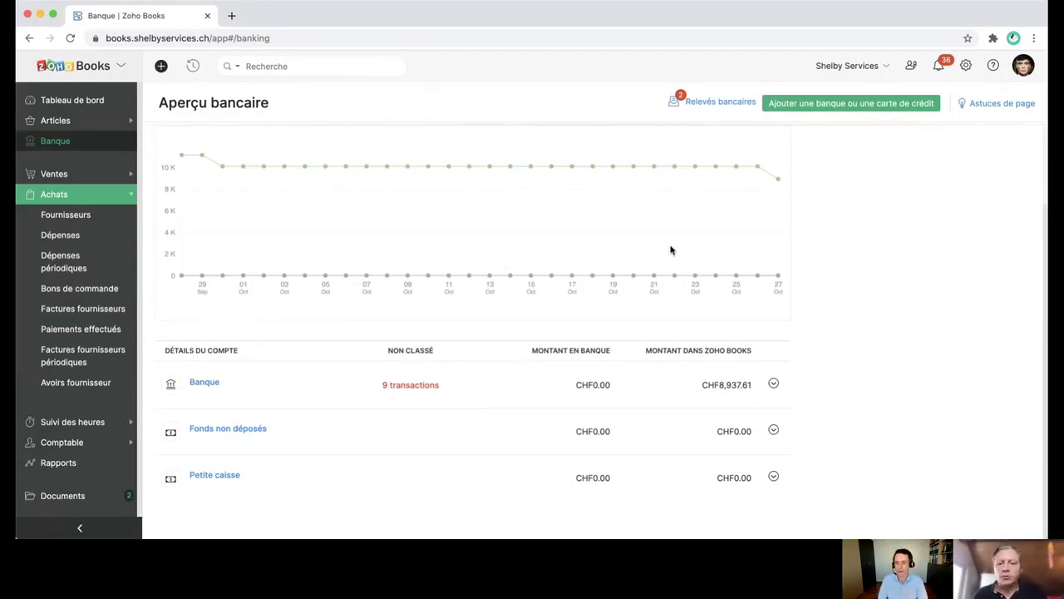
pyautogui.click(705, 103)
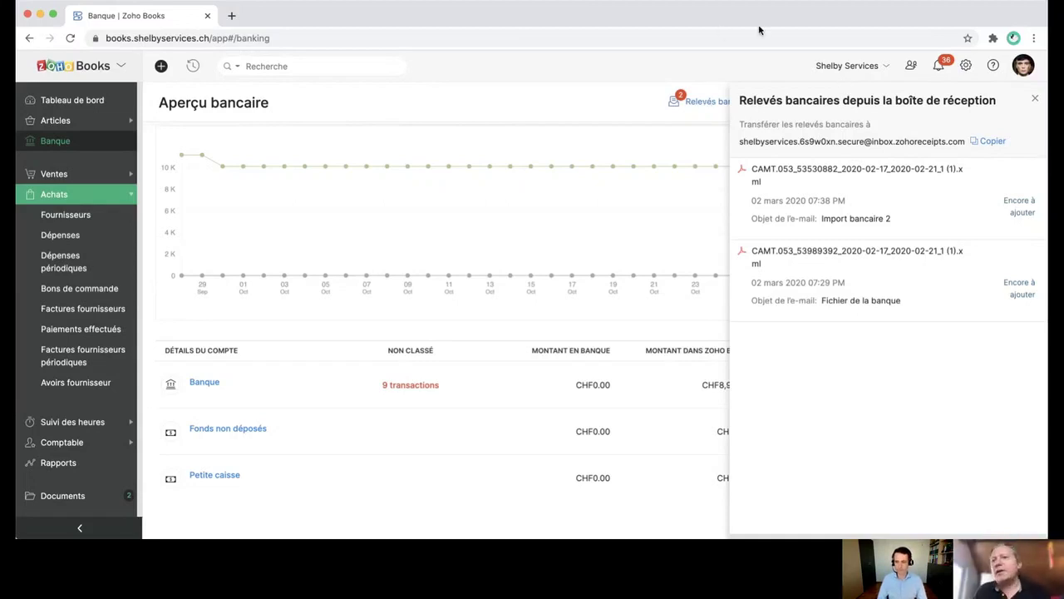
pyautogui.click(1036, 101)
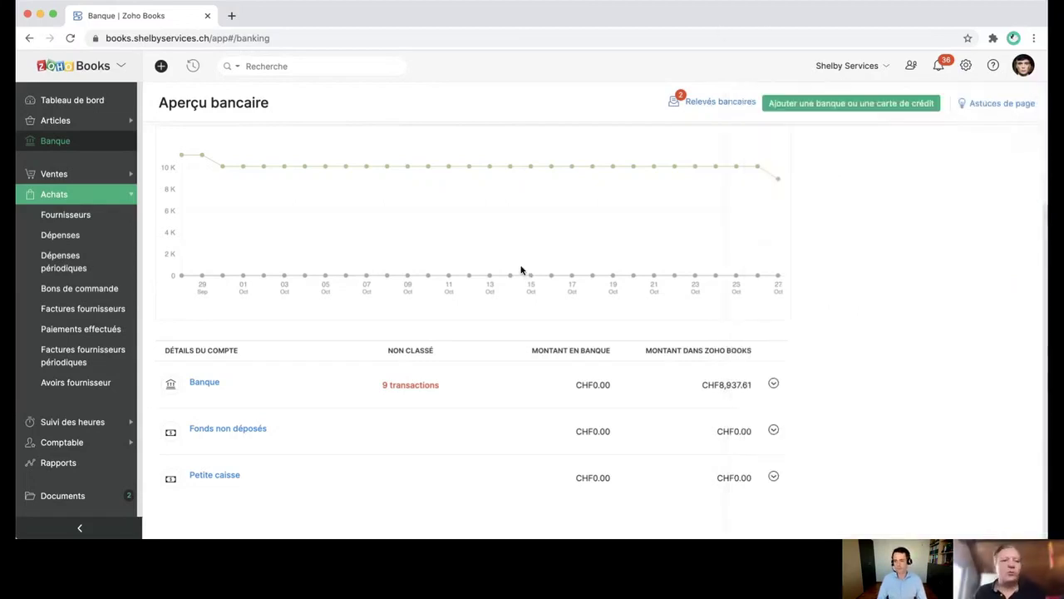
pyautogui.click(100, 240)
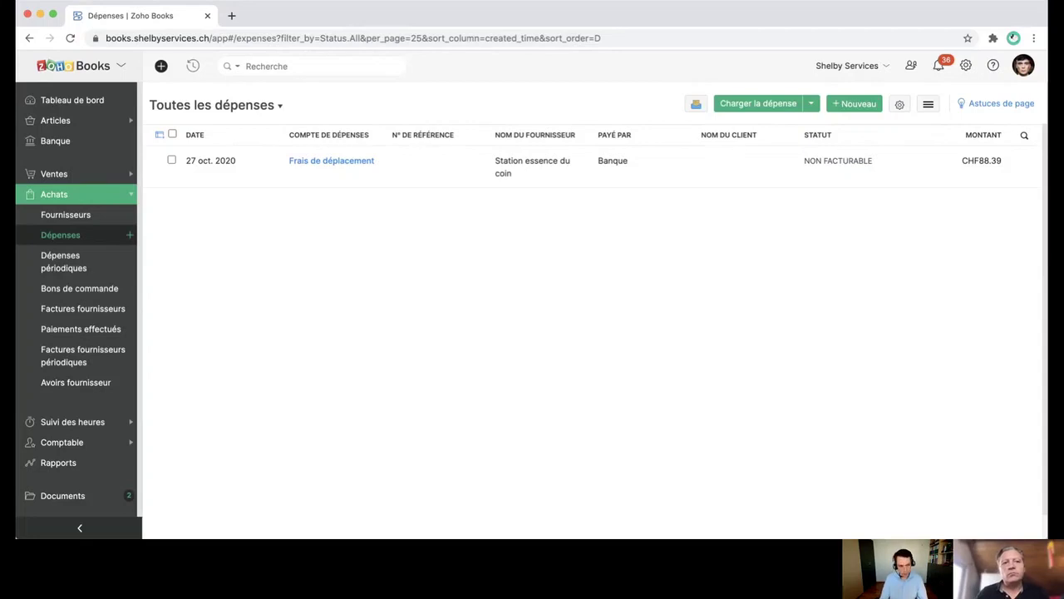
# Step: View the list of base currency adjustments in the accountant section
pyautogui.click(98, 195)
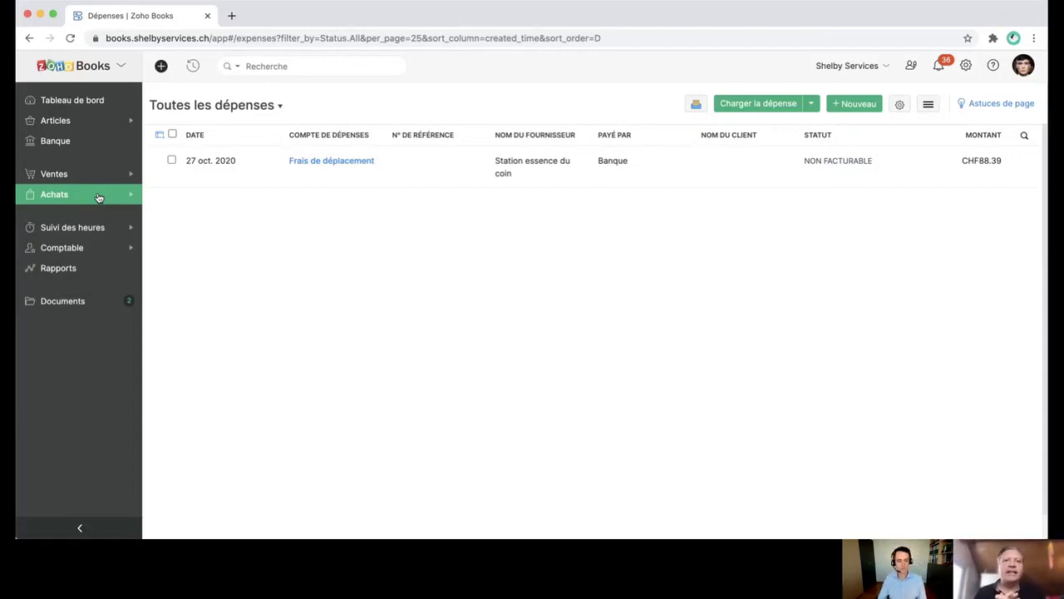
pyautogui.click(89, 248)
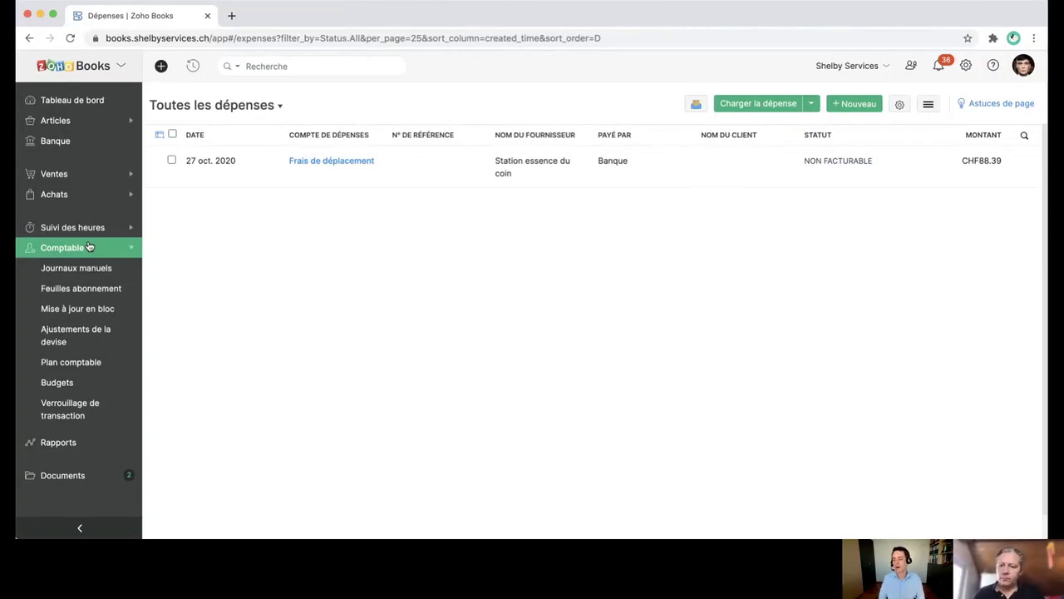
pyautogui.click(83, 336)
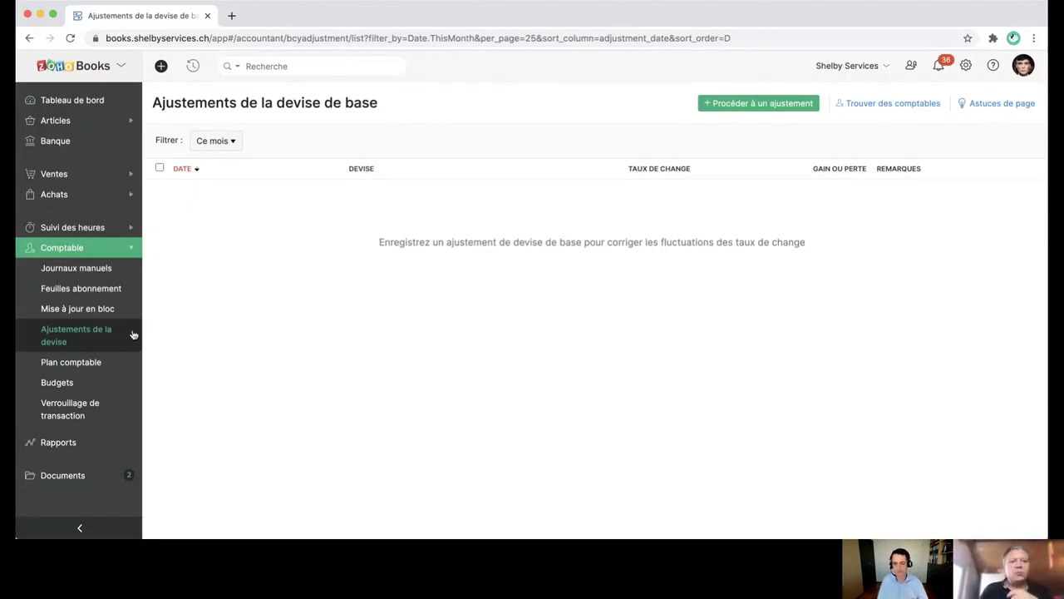
pyautogui.click(75, 253)
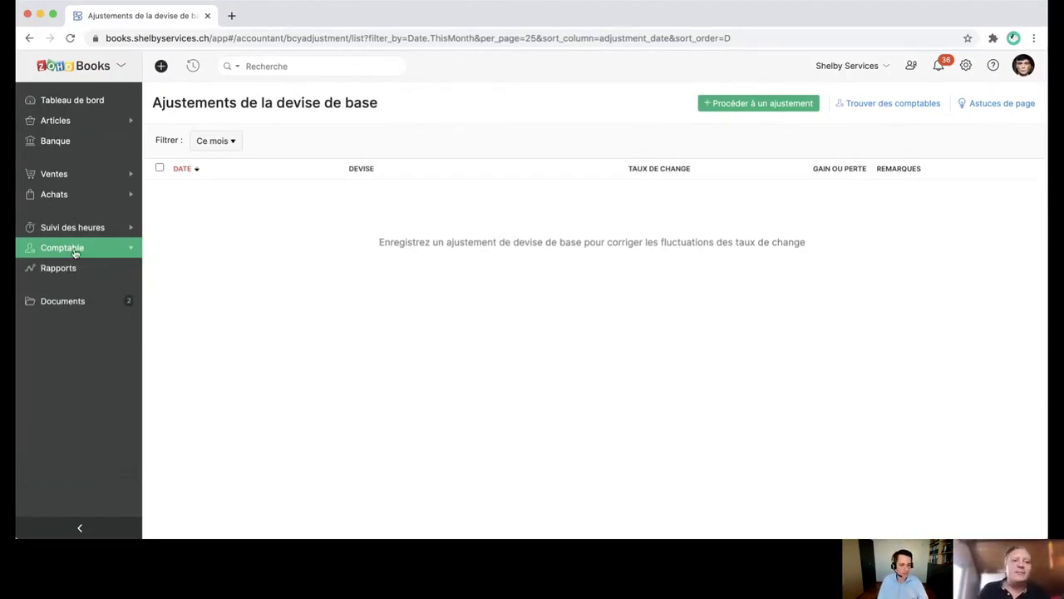
pyautogui.click(75, 252)
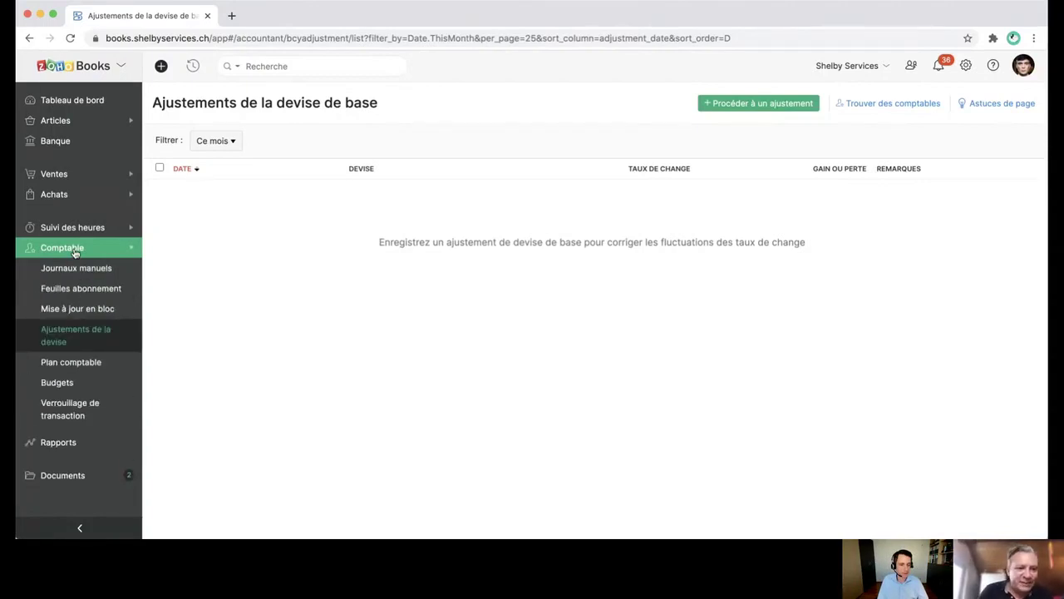
# Step: Open the chart of accounts and view it filtered to the revenue accounts (Comptes de revenus)
pyautogui.click(82, 366)
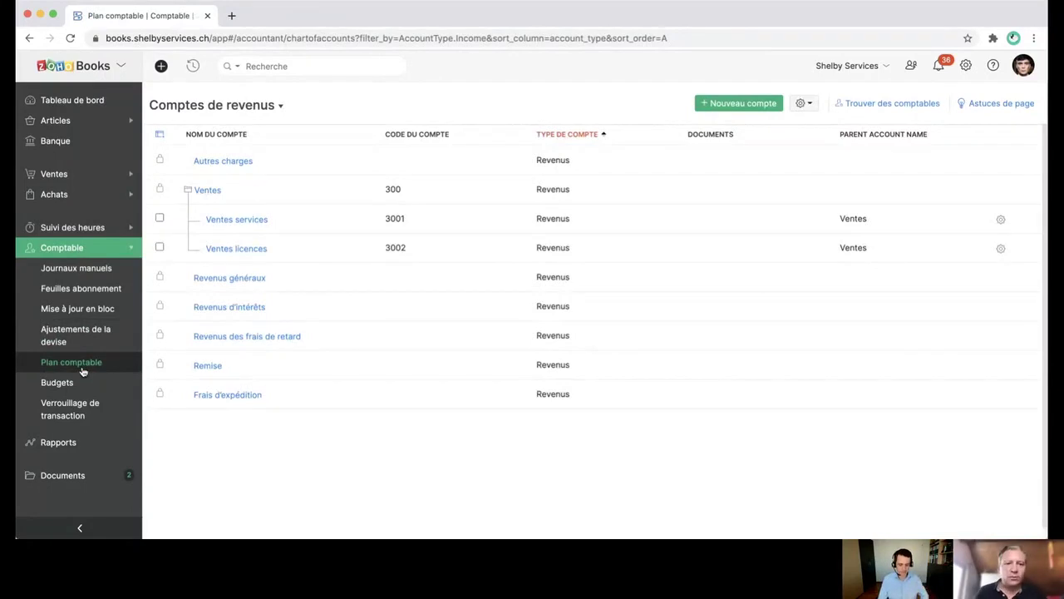
pyautogui.click(272, 110)
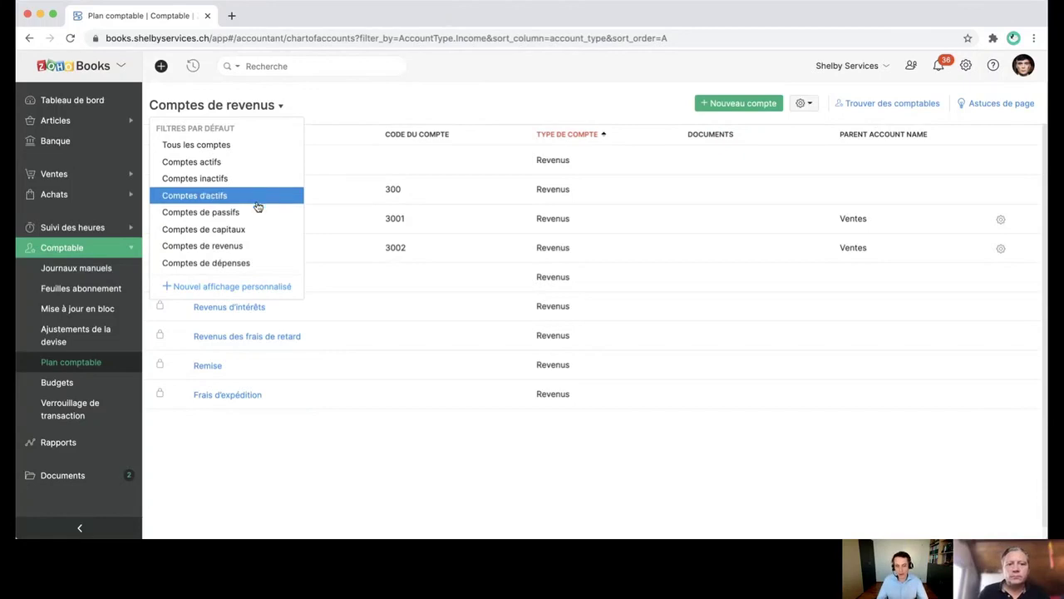
pyautogui.click(249, 245)
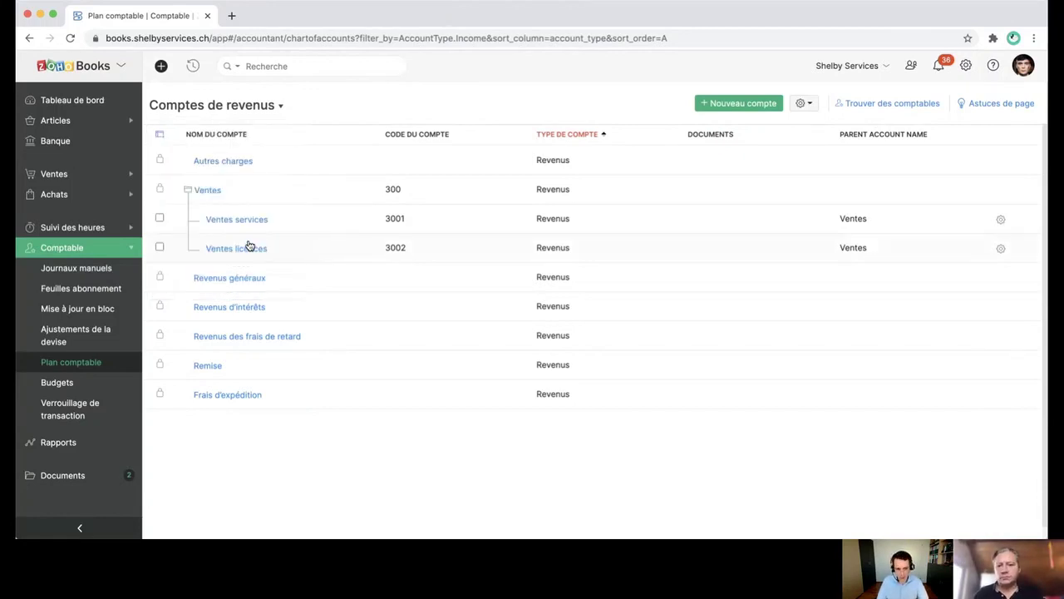
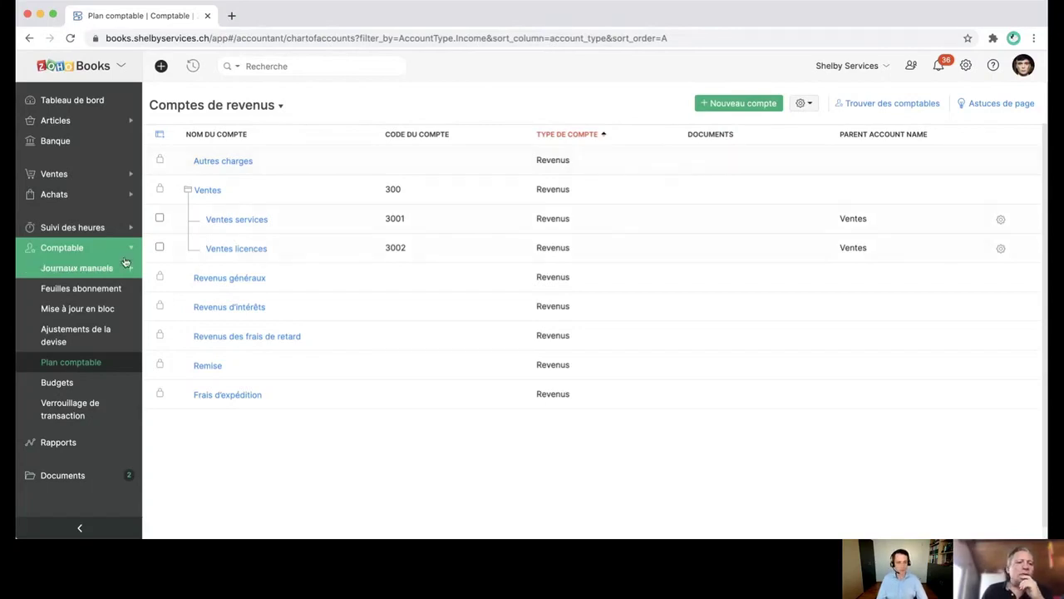
# Step: Open the manual journals, look over a blank new journal entry with its account choices, and cancel it
pyautogui.click(89, 268)
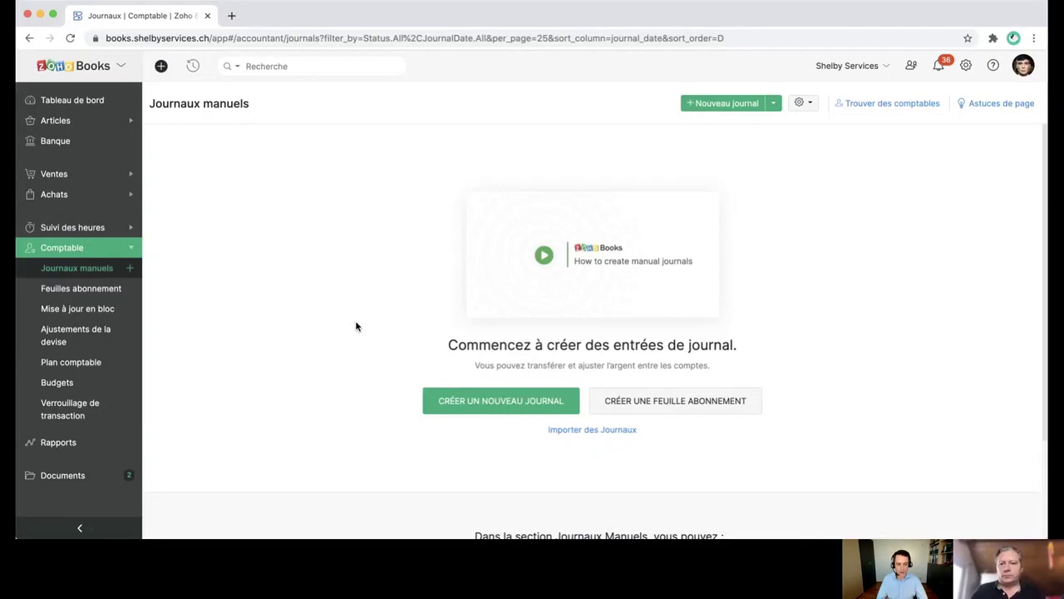
pyautogui.click(772, 103)
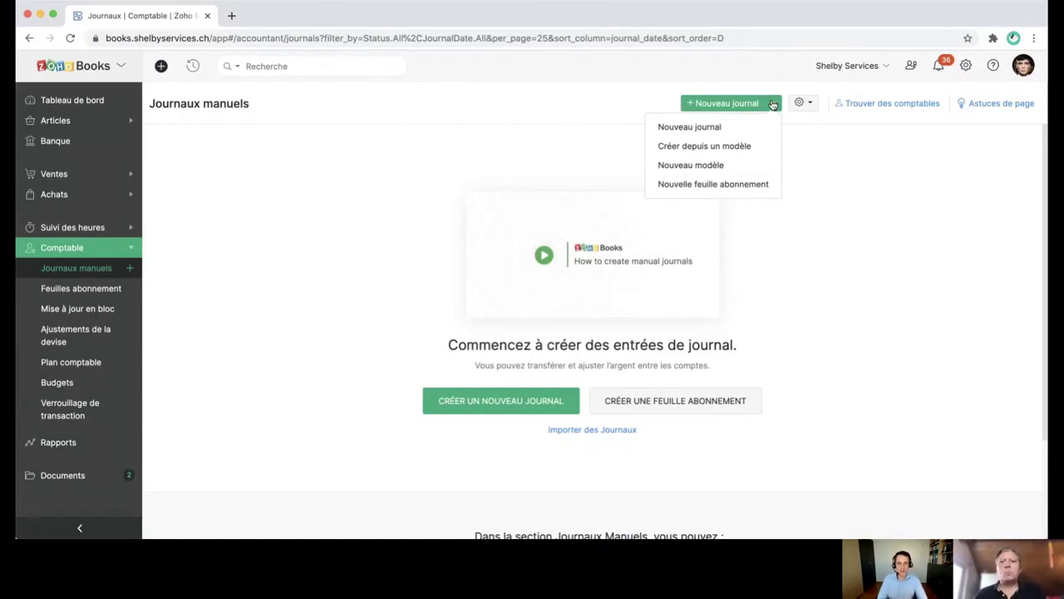
pyautogui.click(713, 126)
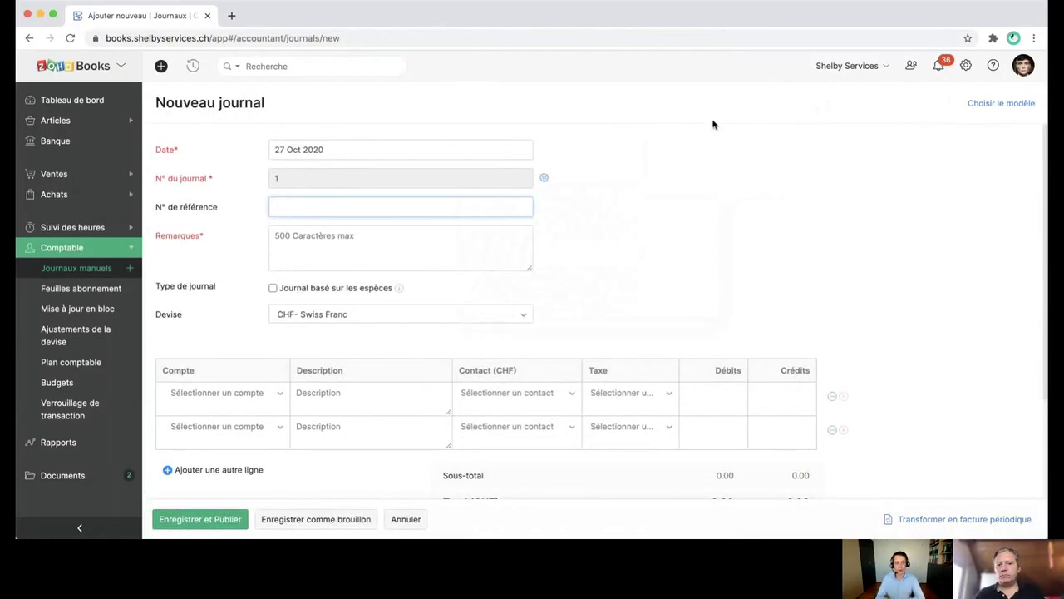
pyautogui.click(280, 393)
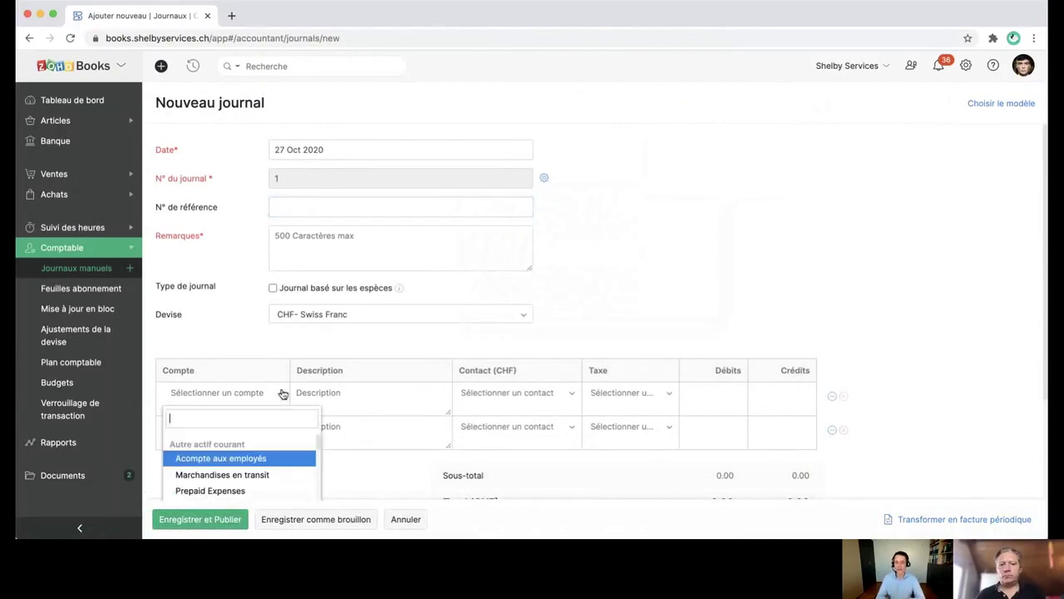
pyautogui.press('Escape')
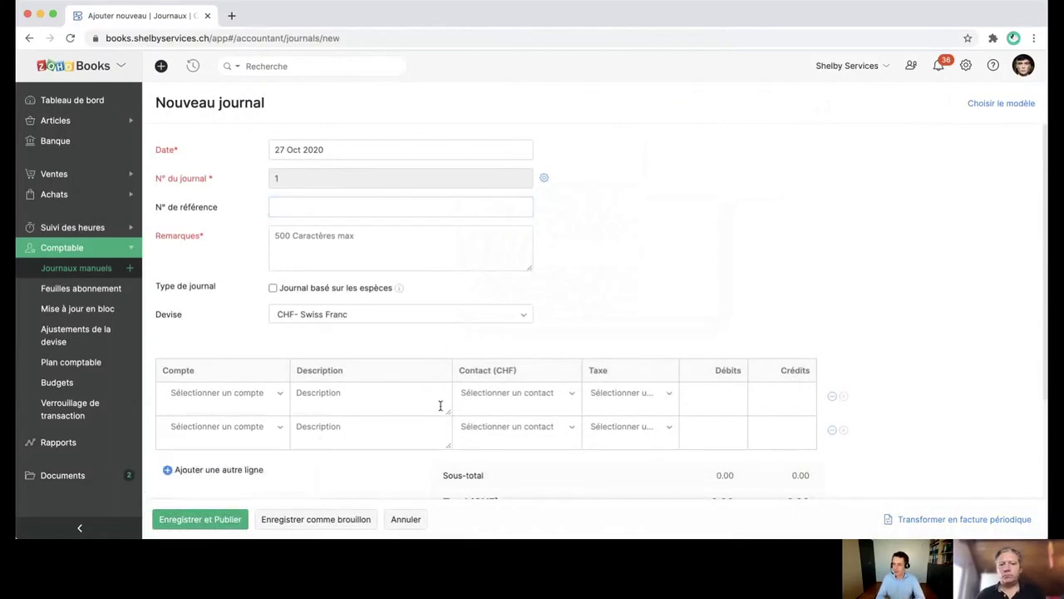
pyautogui.click(407, 521)
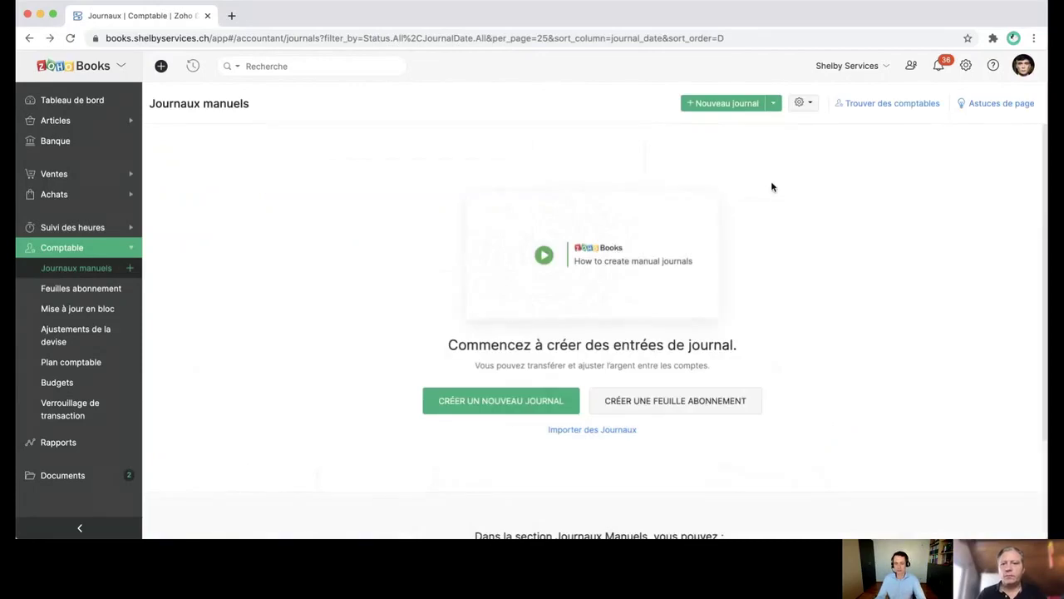
# Step: Open a blank new journal template and compare its line table with and without amount entry (Entrer le montant)
pyautogui.click(774, 104)
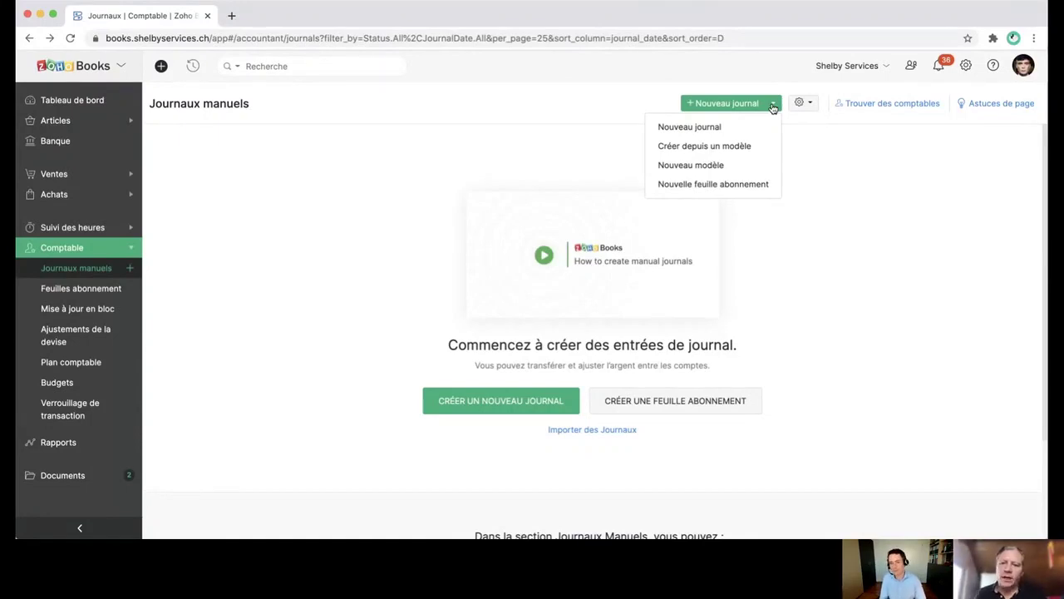
pyautogui.click(724, 167)
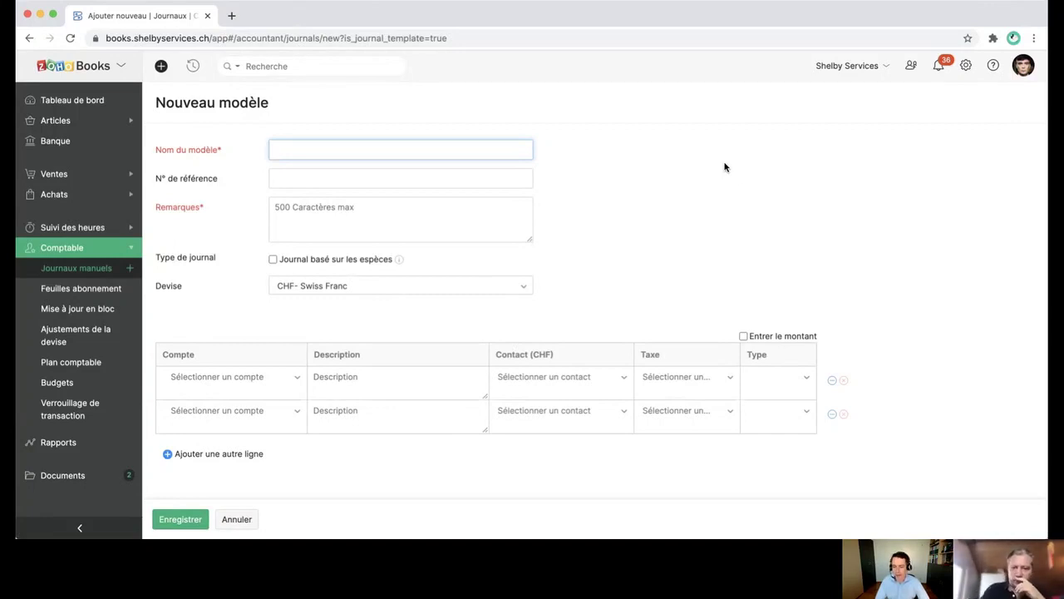
pyautogui.click(743, 336)
pyautogui.click(742, 336)
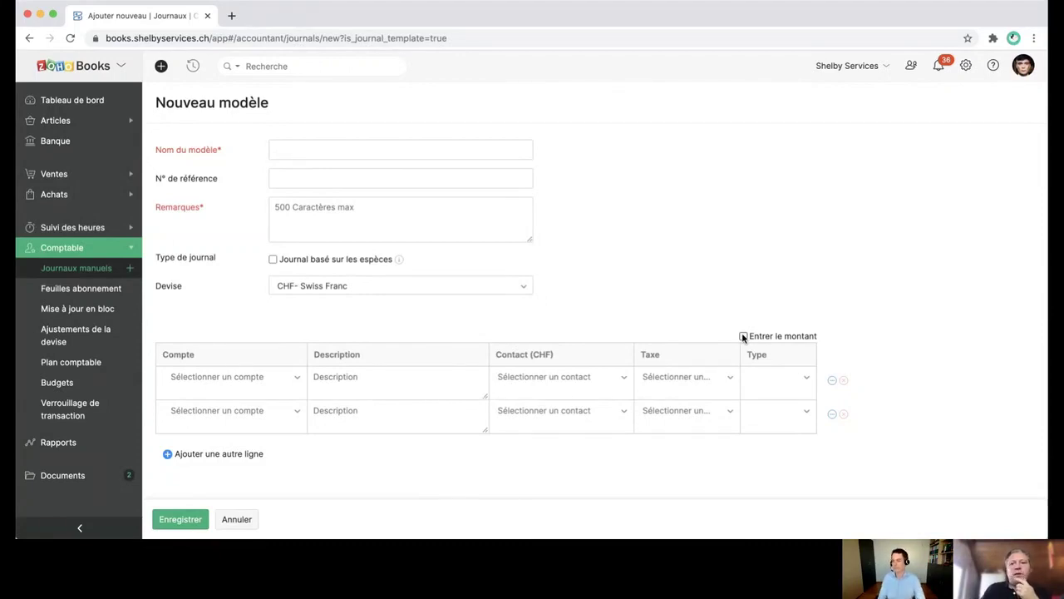
pyautogui.click(744, 336)
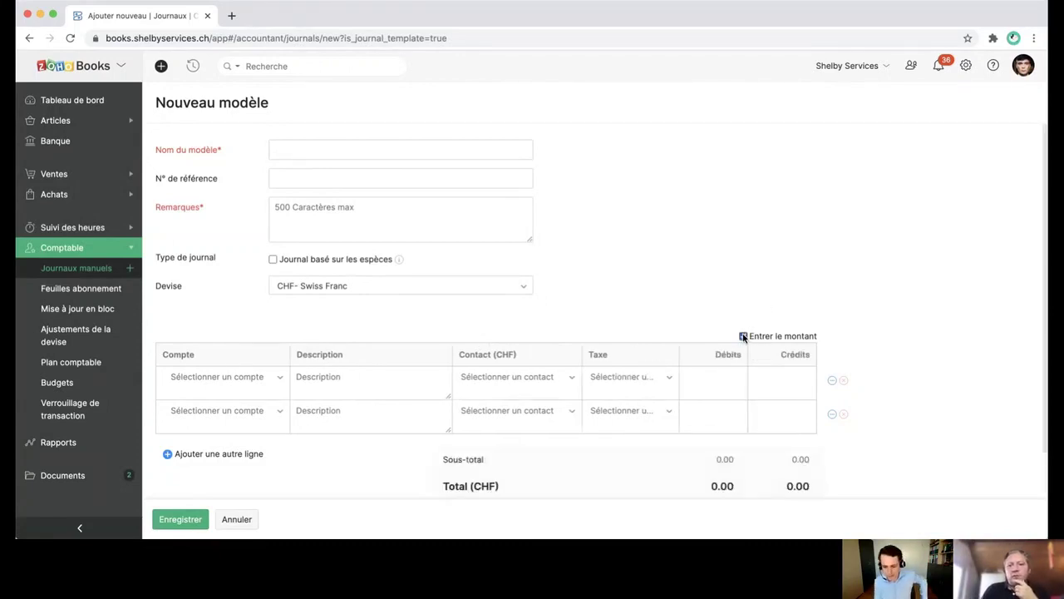
pyautogui.click(744, 336)
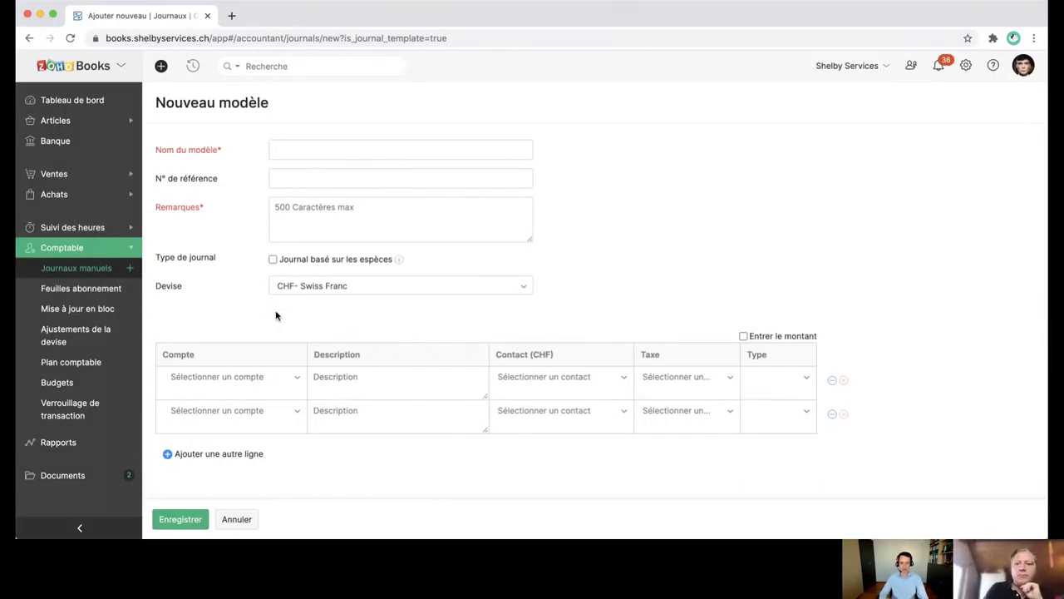
# Step: Leave the unsaved journal template for the budgets, and view a blank new budget with its budget period options
pyautogui.click(101, 379)
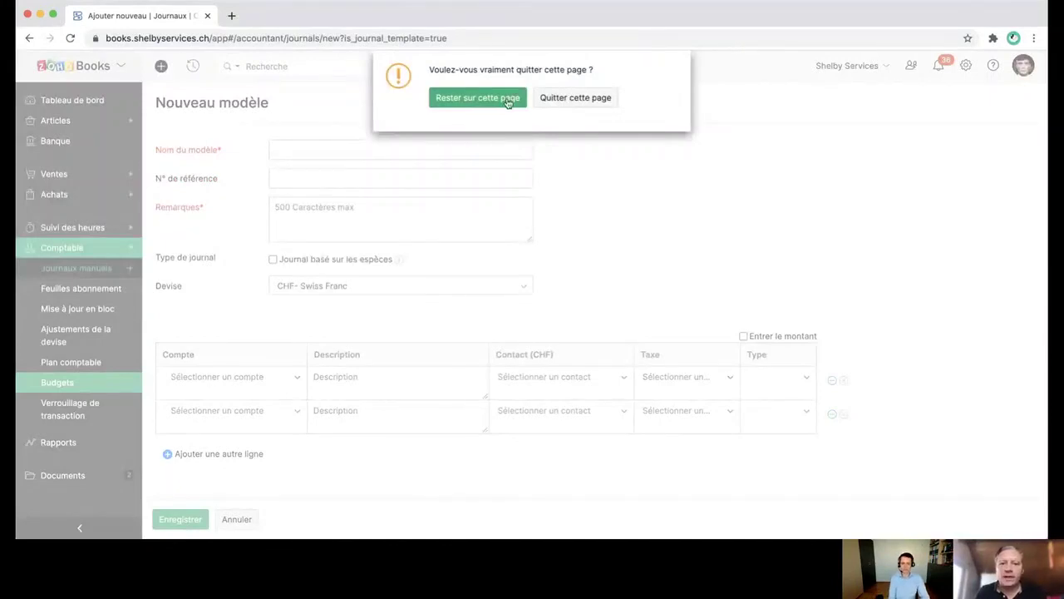
pyautogui.click(579, 97)
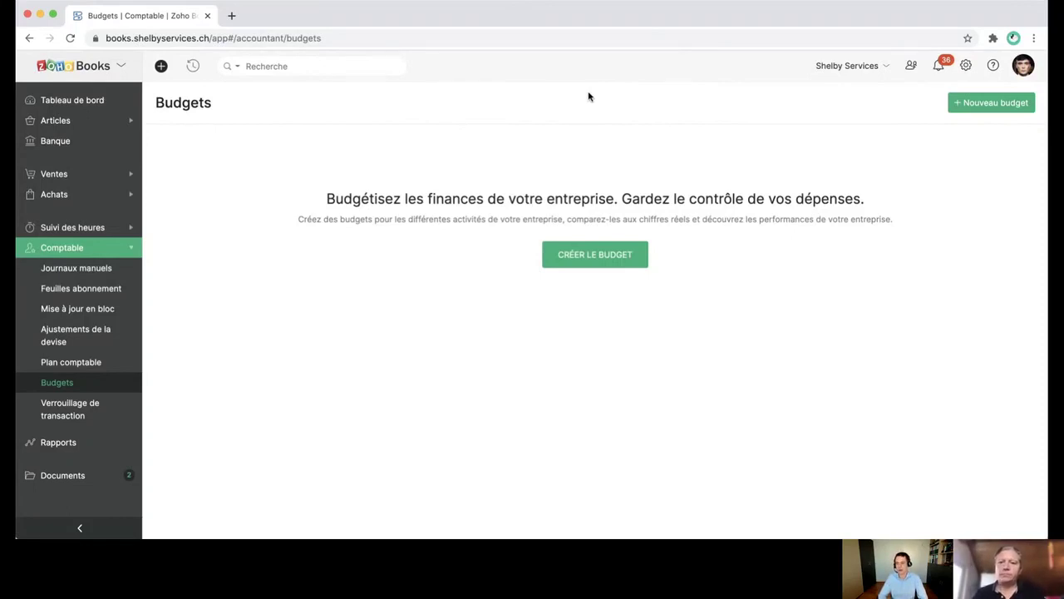
pyautogui.click(603, 256)
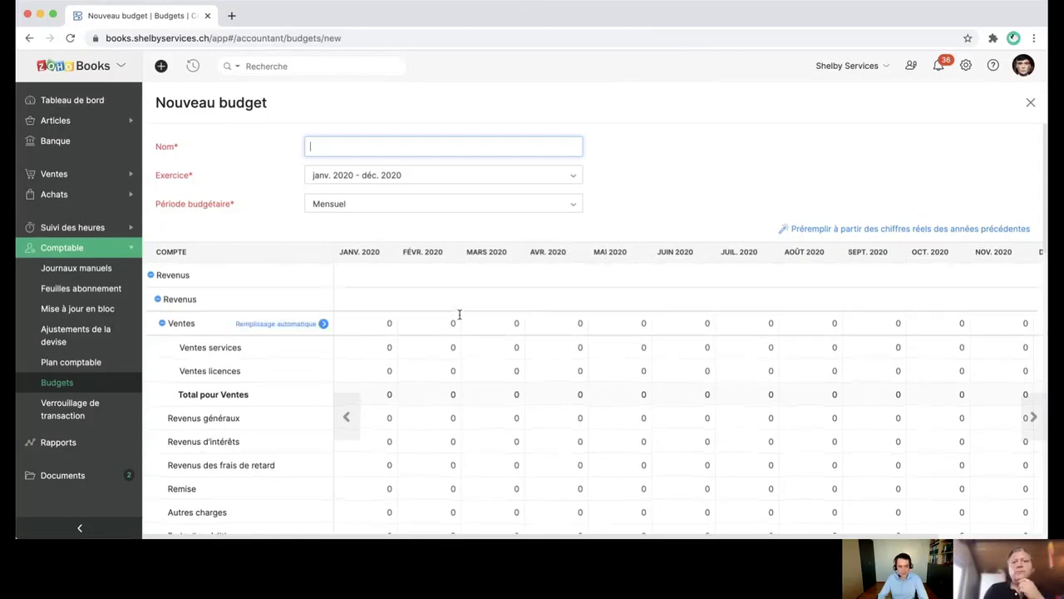
pyautogui.click(464, 211)
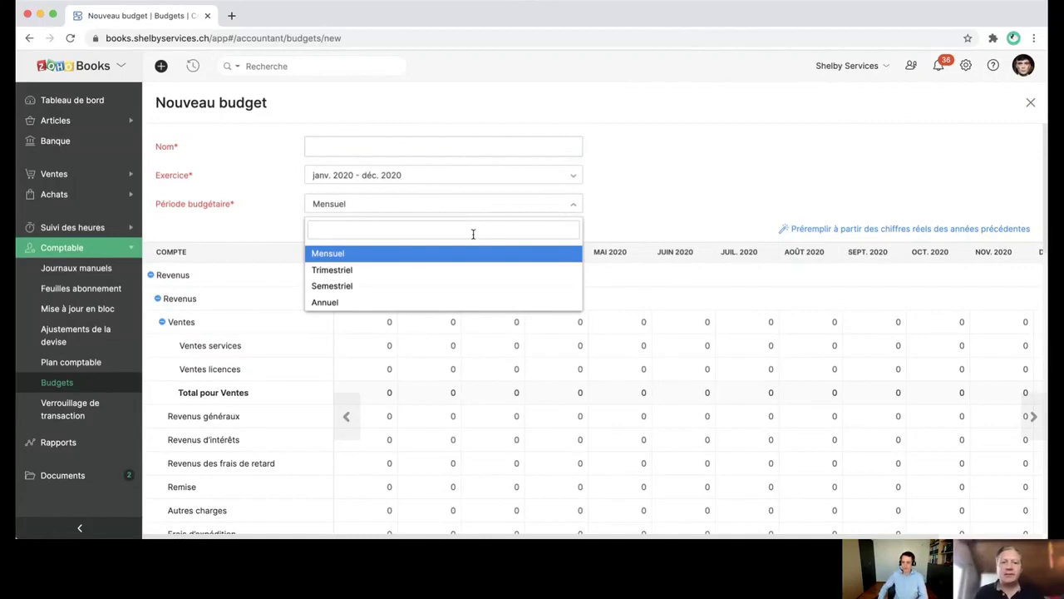
pyautogui.scroll(-1, 473, 235)
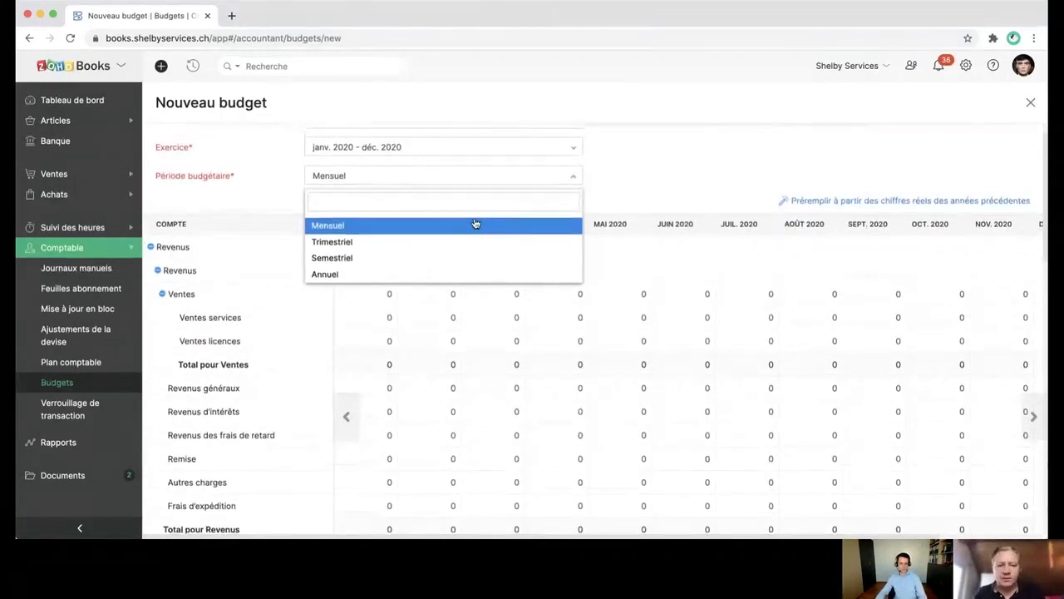
pyautogui.scroll(1, 478, 221)
pyautogui.click(736, 197)
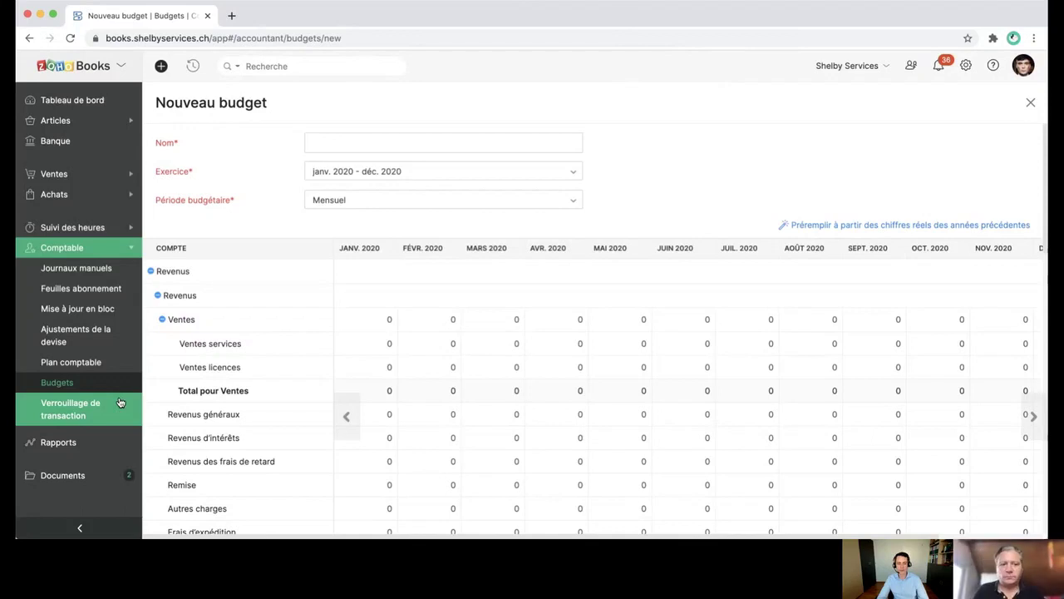
# Step: View the transaction locking page, and open the États des résultats report to examine the current month's figures
pyautogui.click(120, 402)
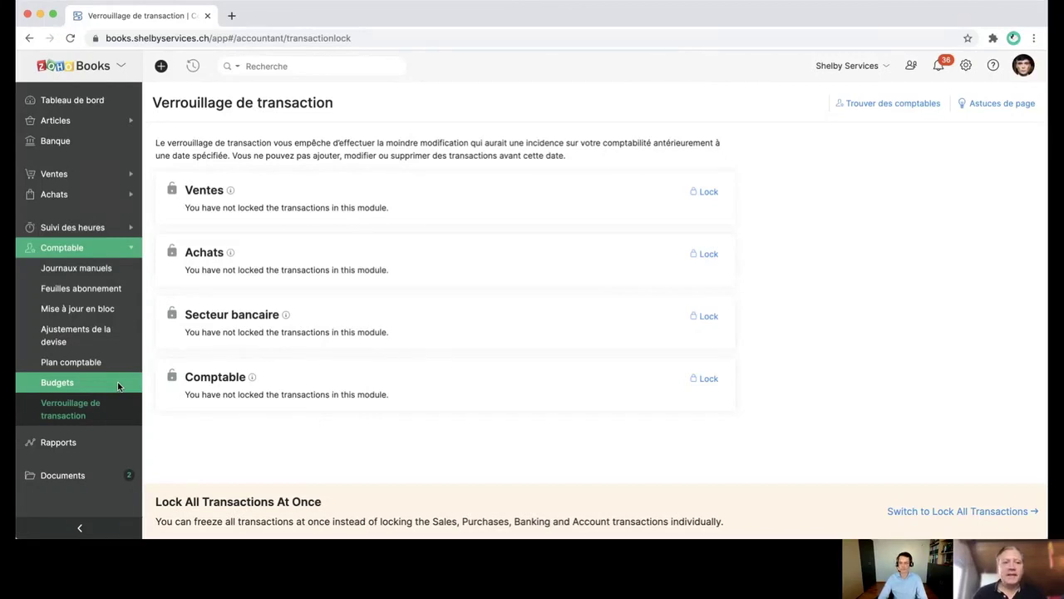
pyautogui.click(77, 447)
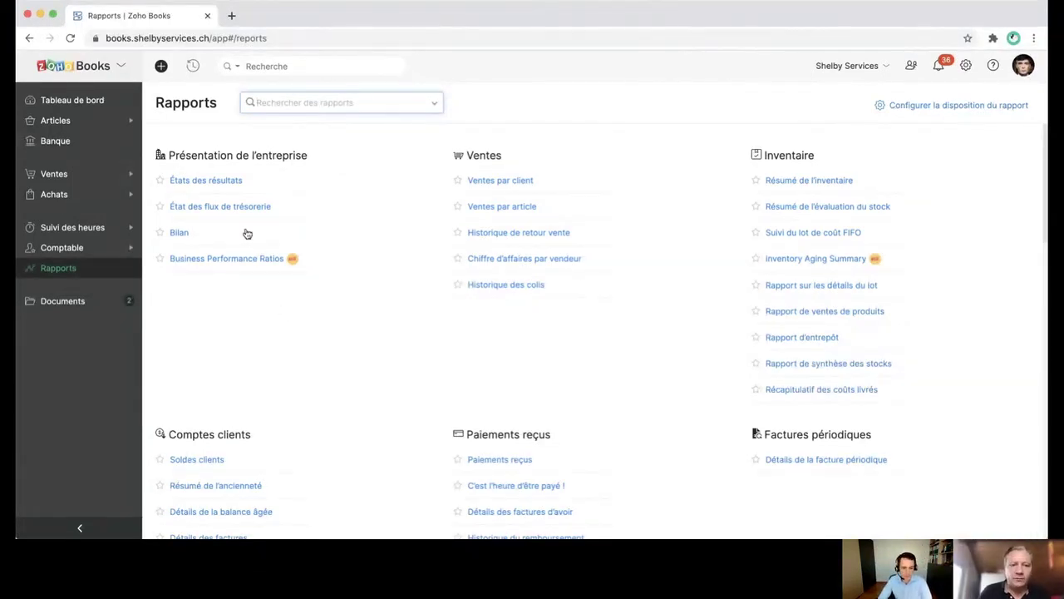
pyautogui.click(233, 183)
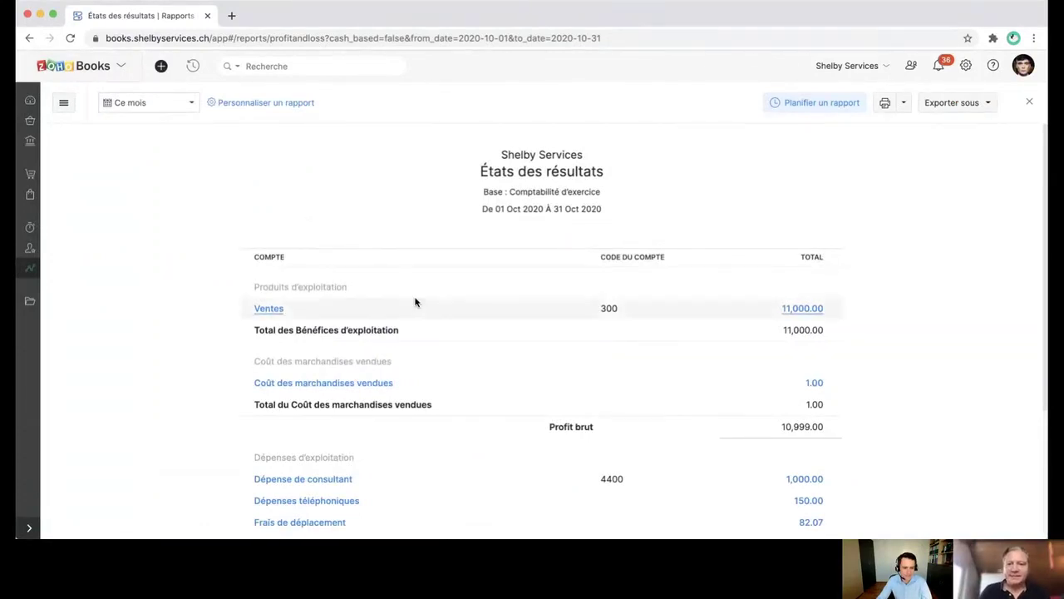
pyautogui.scroll(-2, 416, 302)
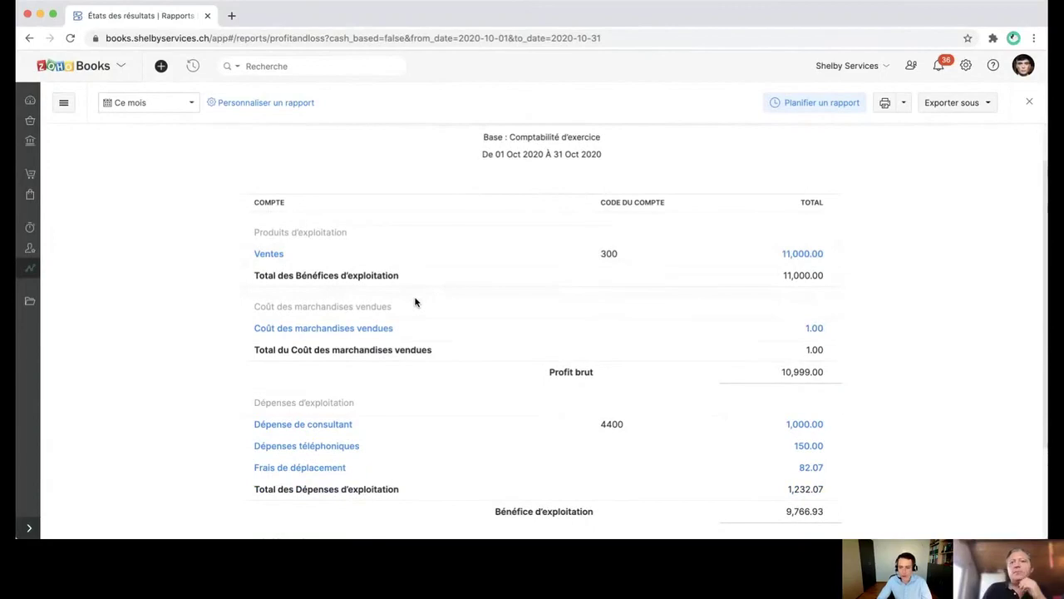
pyautogui.scroll(-5, 416, 302)
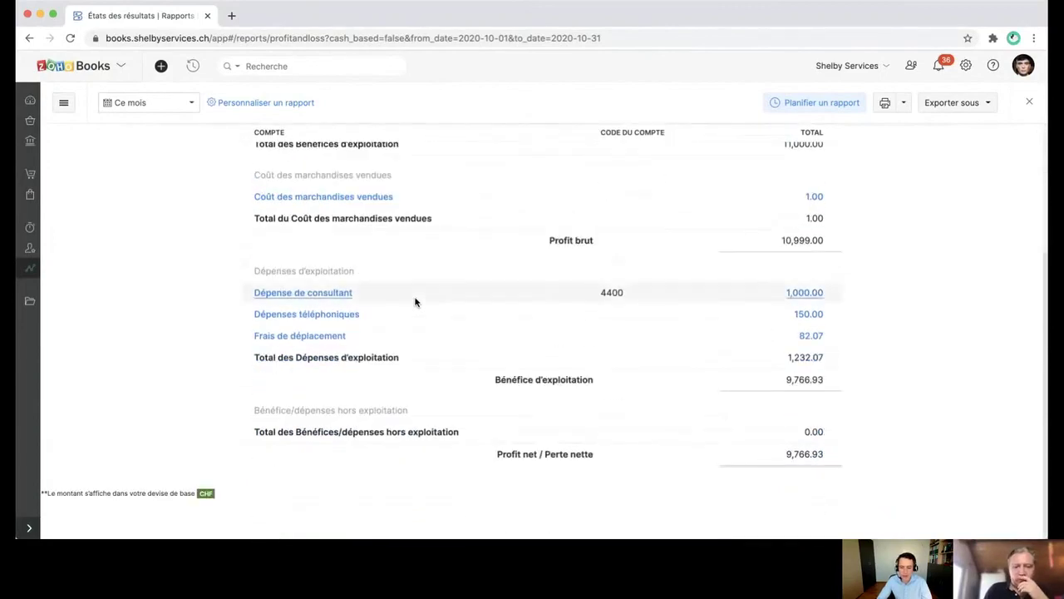
pyautogui.scroll(7, 416, 302)
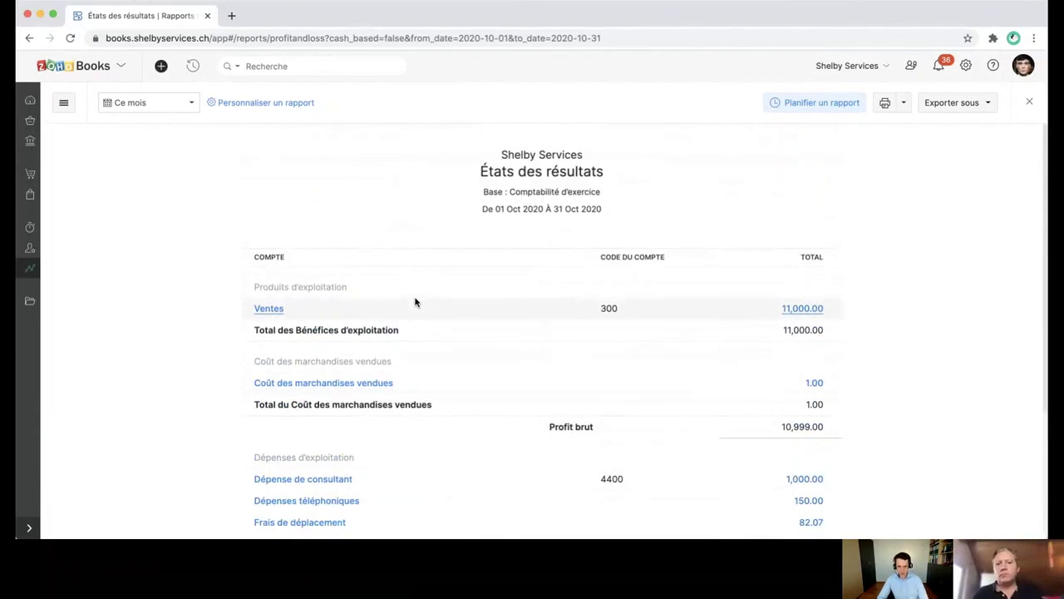
# Step: Set the États des résultats period to Cette année and examine its income, cost and expense accounts
pyautogui.click(165, 104)
pyautogui.click(162, 221)
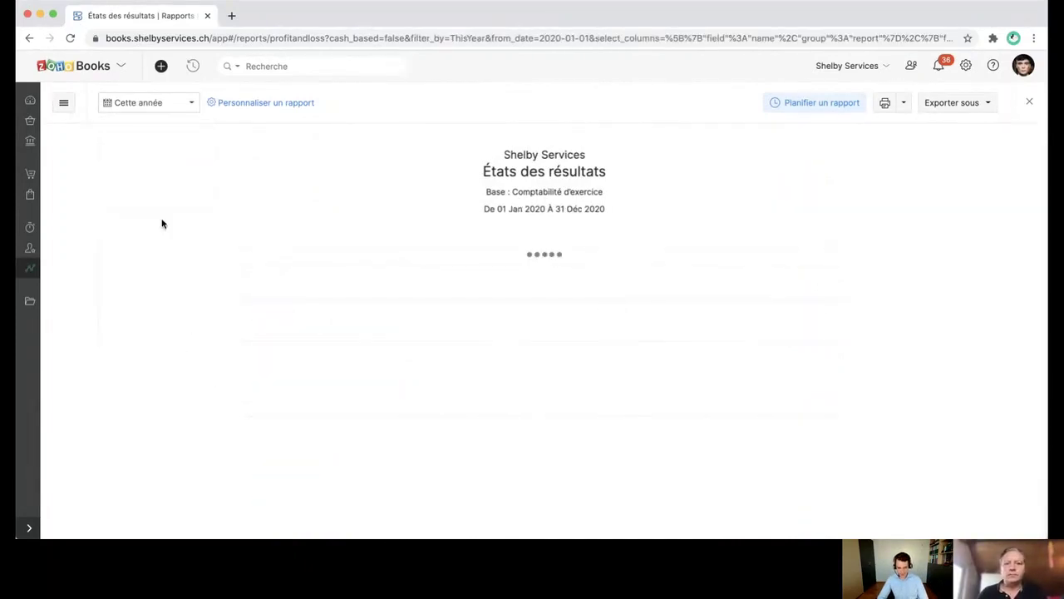
pyautogui.scroll(-5, 396, 348)
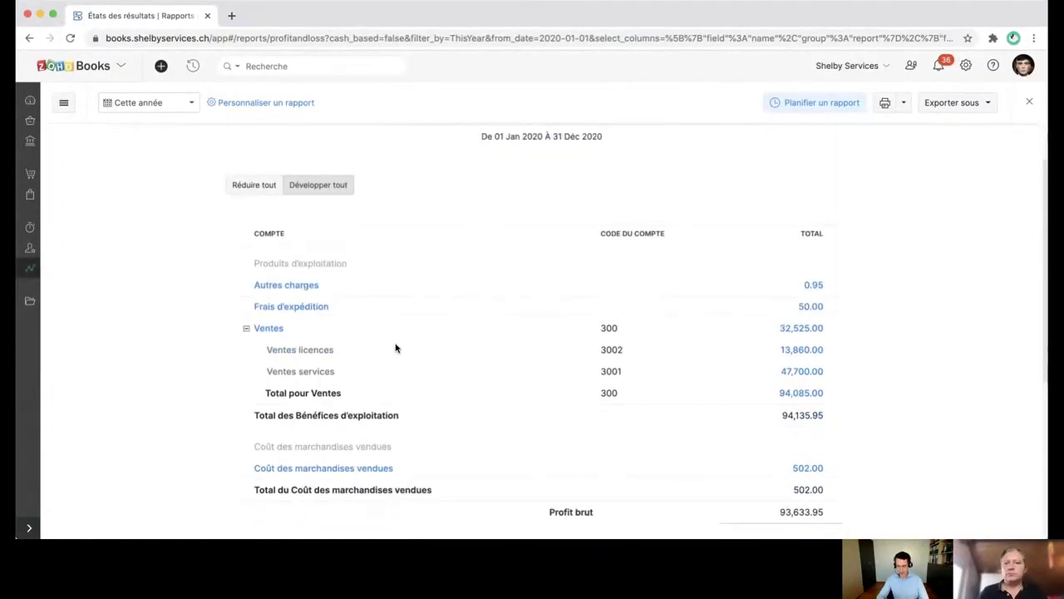
pyautogui.scroll(-3, 395, 348)
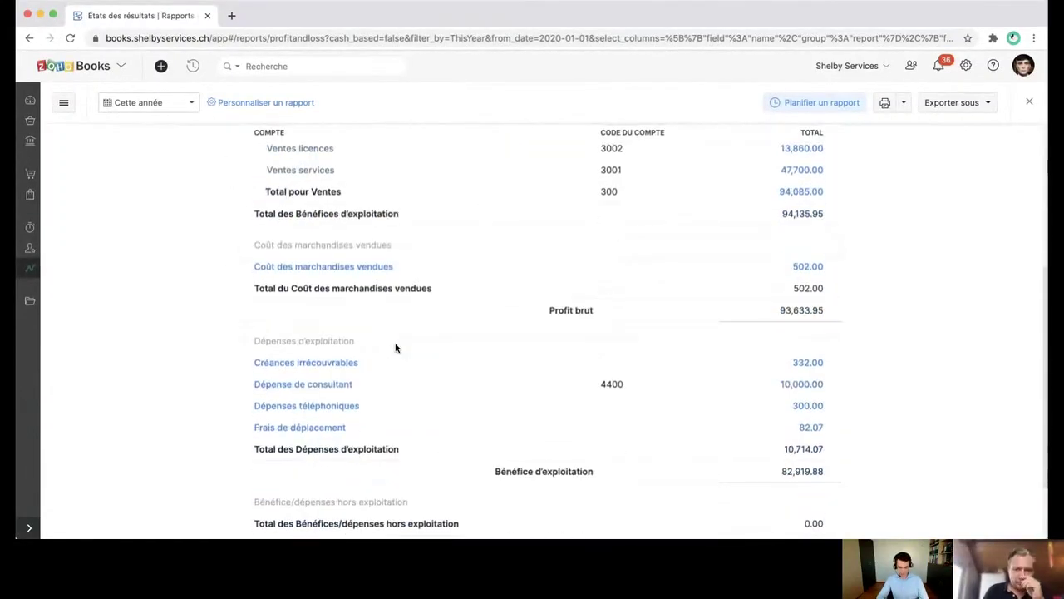
# Step: Review the yearly États des résultats down to the Profit net / Perte nette line and return to the report's heading
pyautogui.scroll(-3, 396, 348)
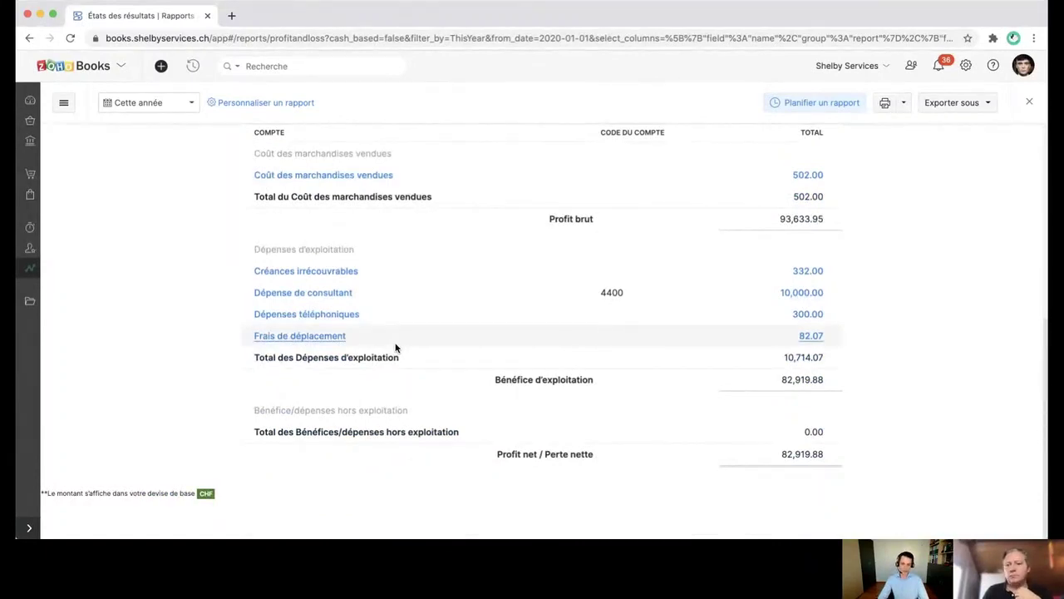
pyautogui.scroll(3, 396, 347)
pyautogui.scroll(2, 396, 348)
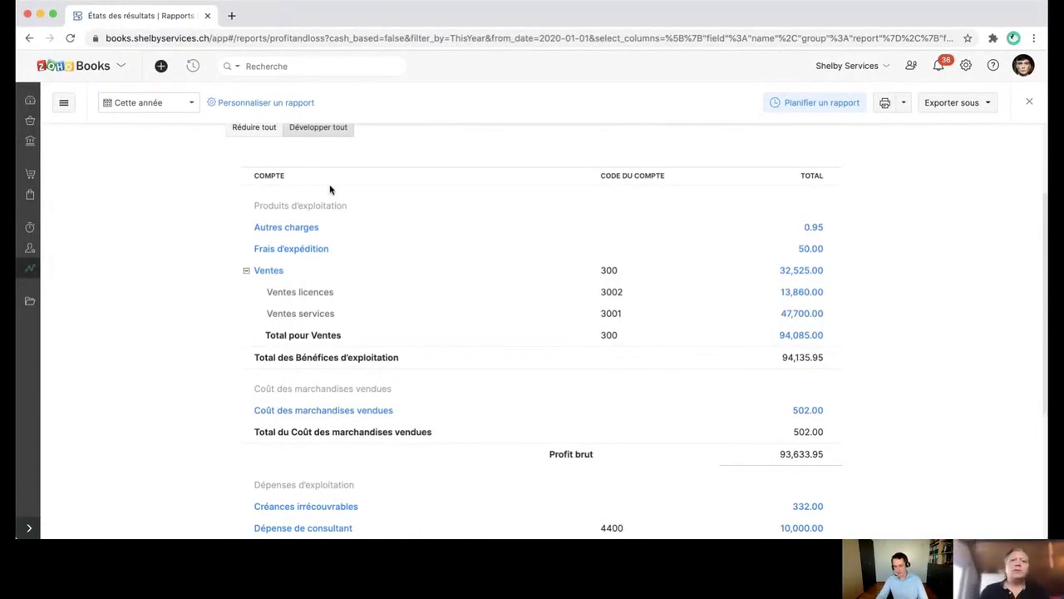
pyautogui.scroll(3, 329, 189)
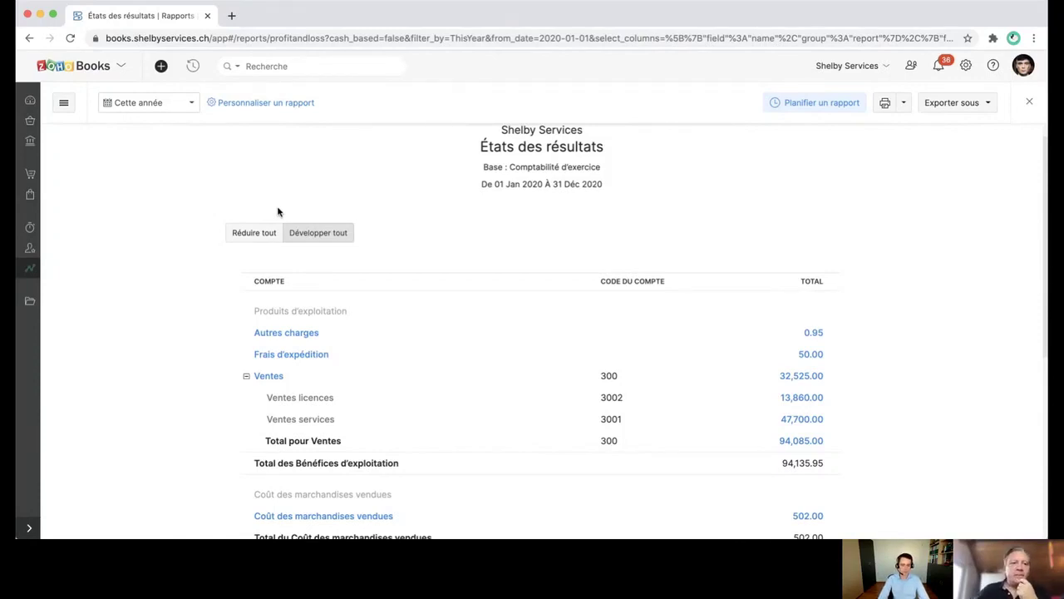
# Step: Open the Bilan report and examine its assets, liabilities and equity accounts as of today
pyautogui.click(29, 273)
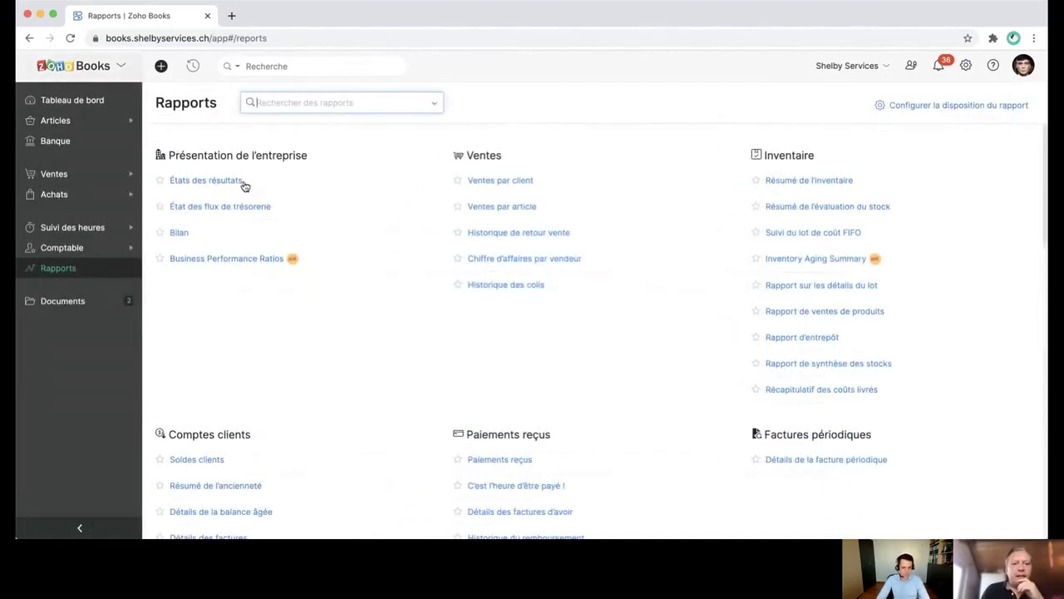
pyautogui.click(179, 235)
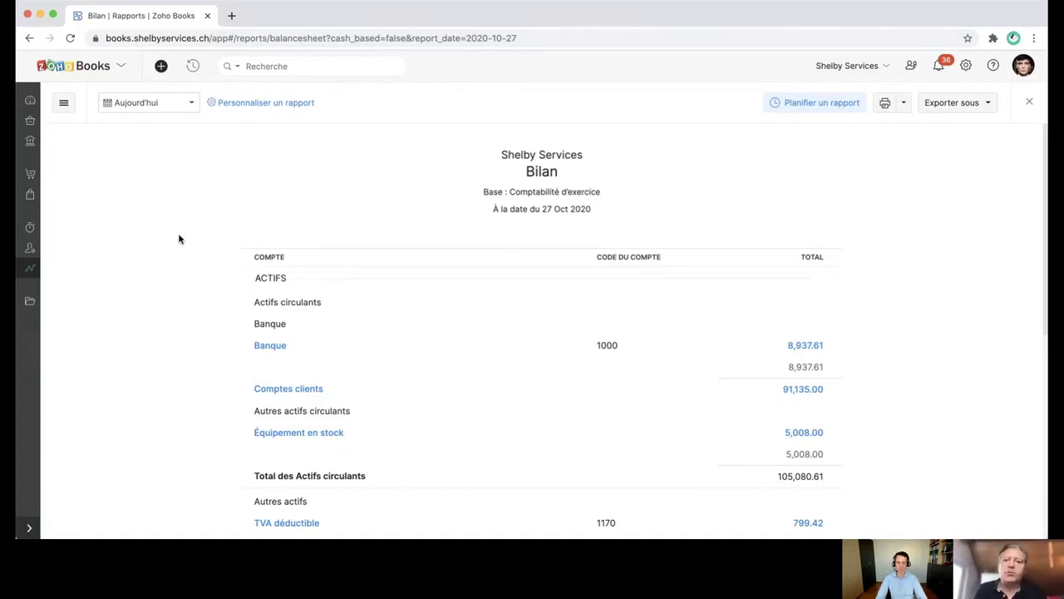
pyautogui.scroll(-4, 409, 388)
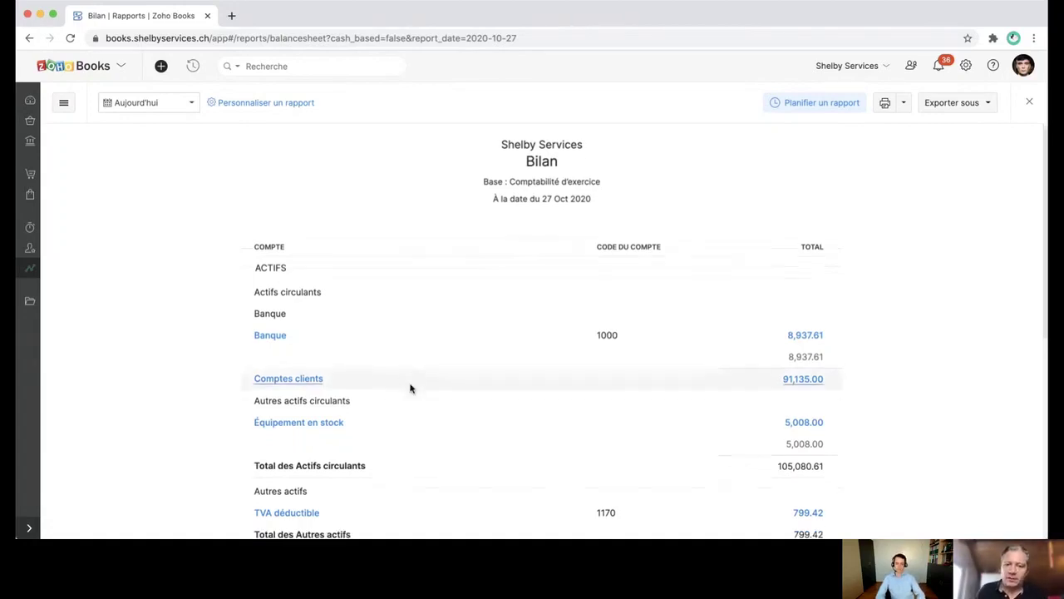
pyautogui.scroll(-6, 410, 388)
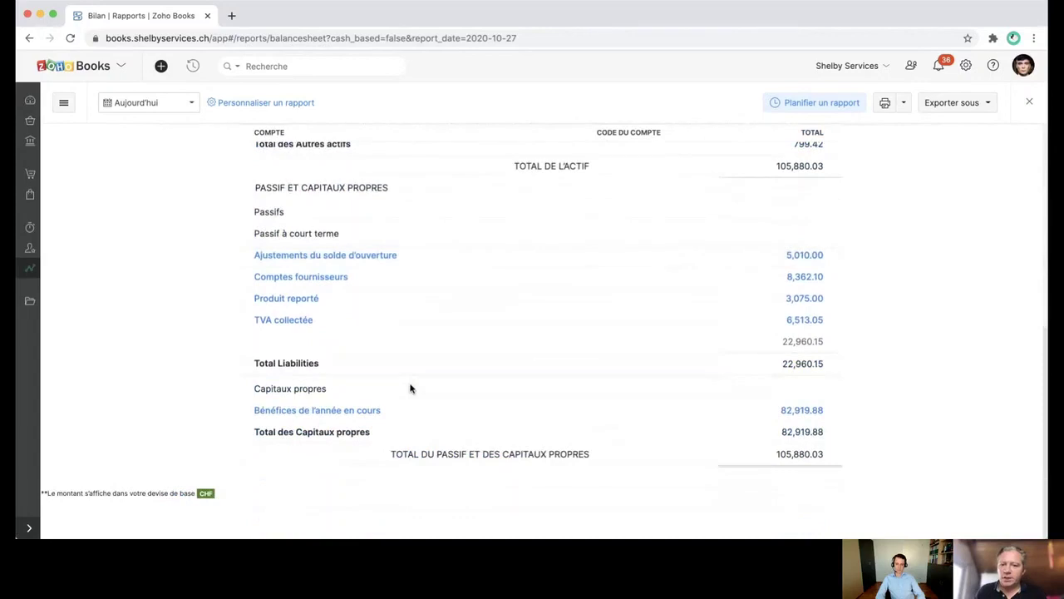
pyautogui.scroll(10, 410, 388)
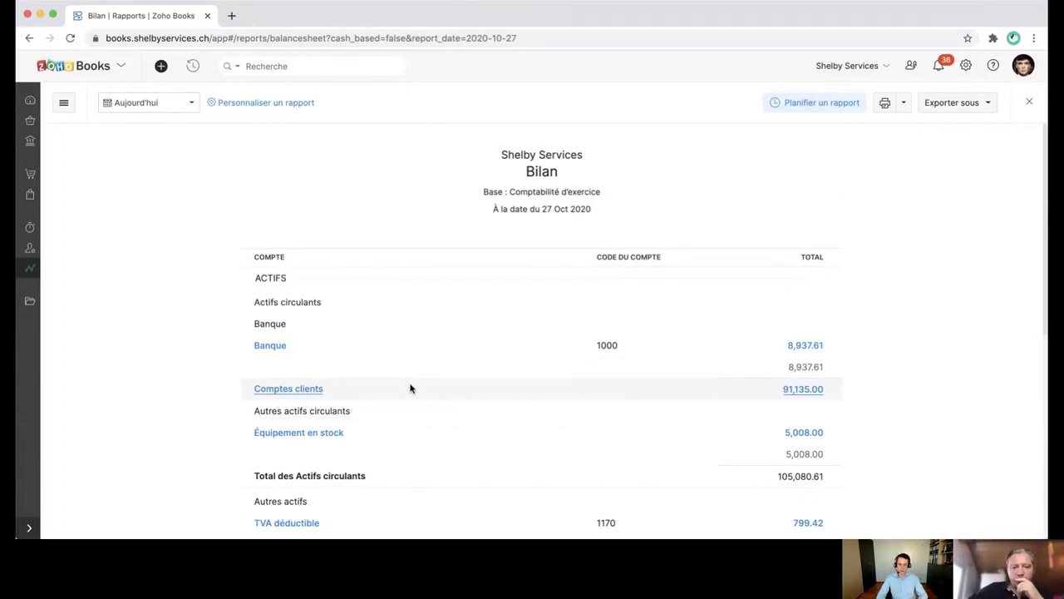
# Step: Set the Bilan report's period to Cette année and examine its asset and liability accounts
pyautogui.click(172, 107)
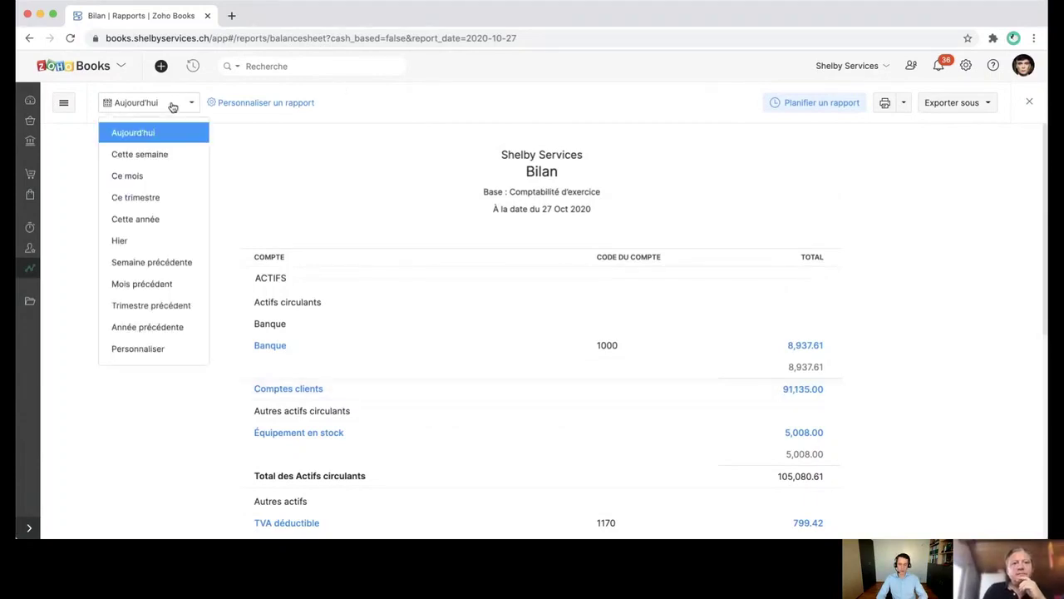
pyautogui.click(164, 224)
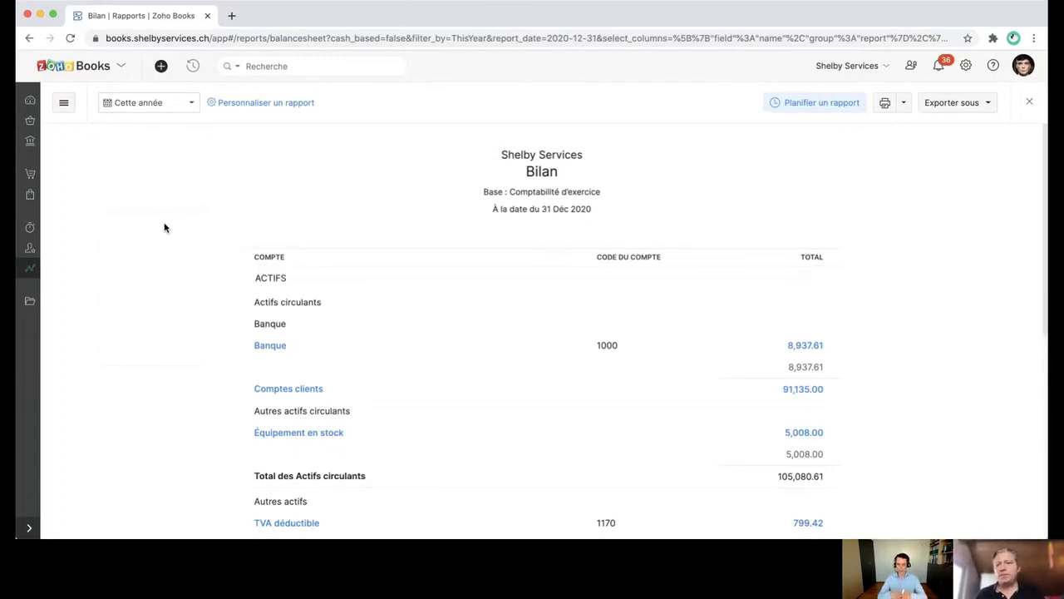
pyautogui.scroll(-5, 488, 313)
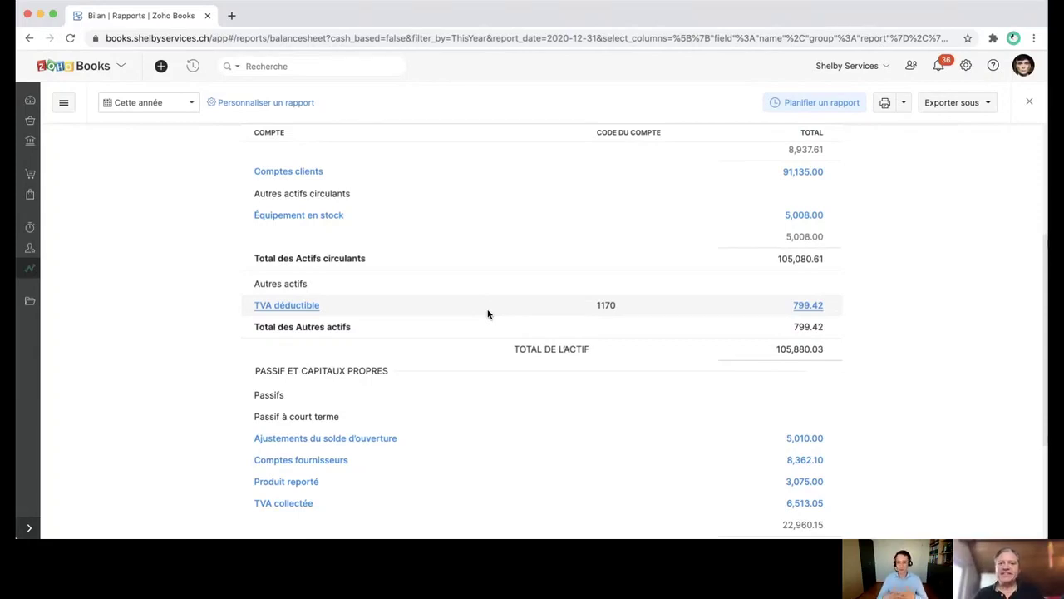
pyautogui.scroll(5, 488, 314)
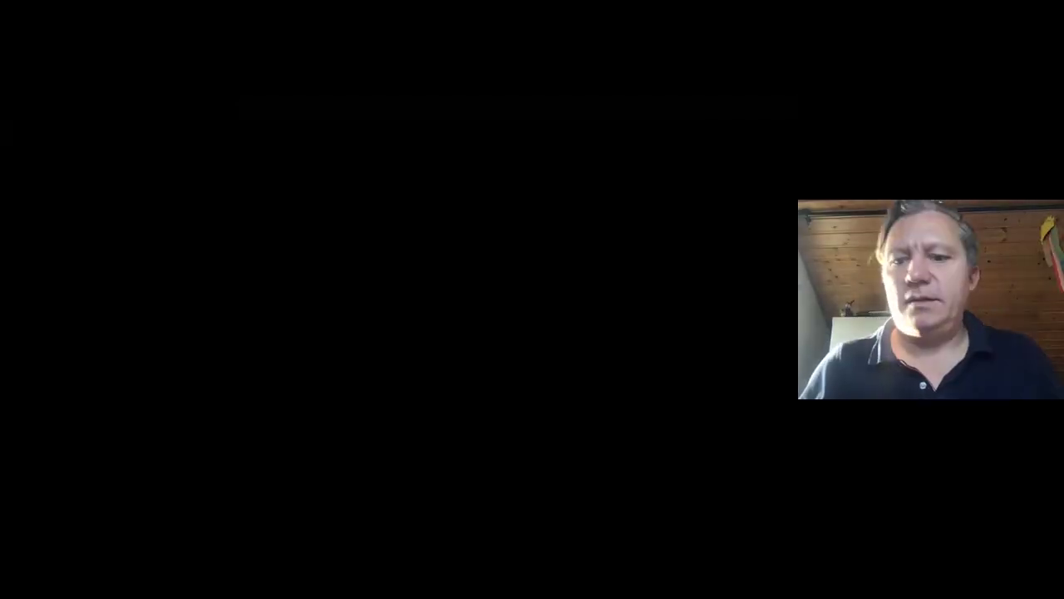
pyautogui.press('Right')
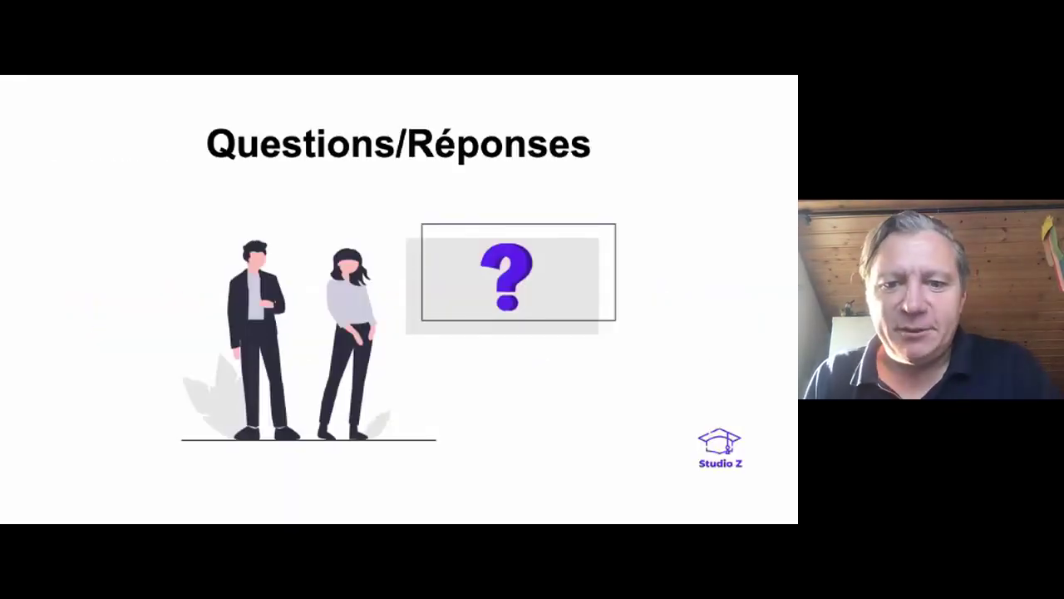